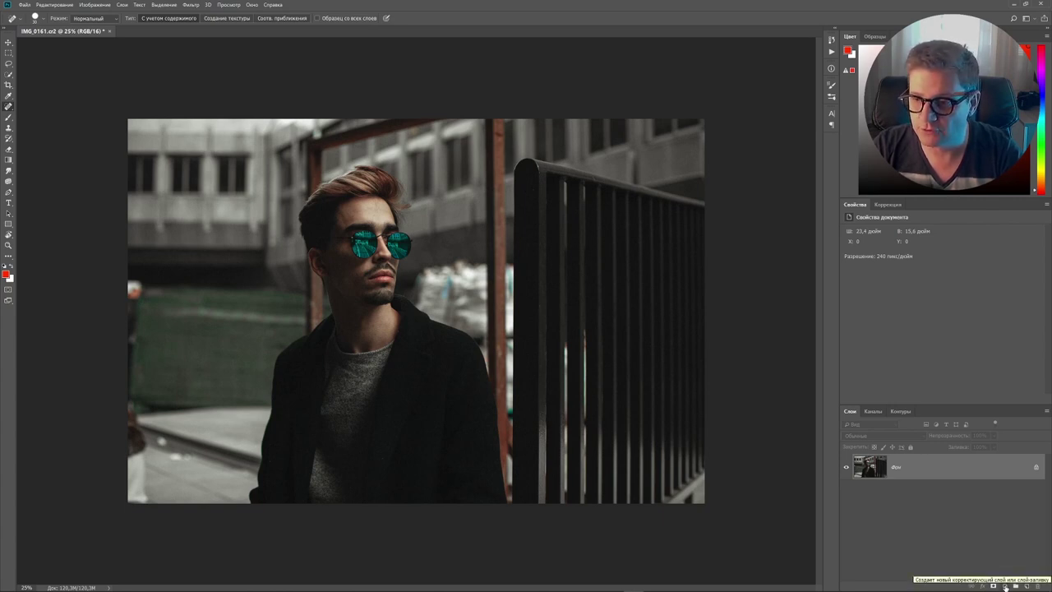
Add a Gradient Map adjustment layer and open its gradient in the Gradient Editor, selecting the dark stop.
left_click(1005, 586)
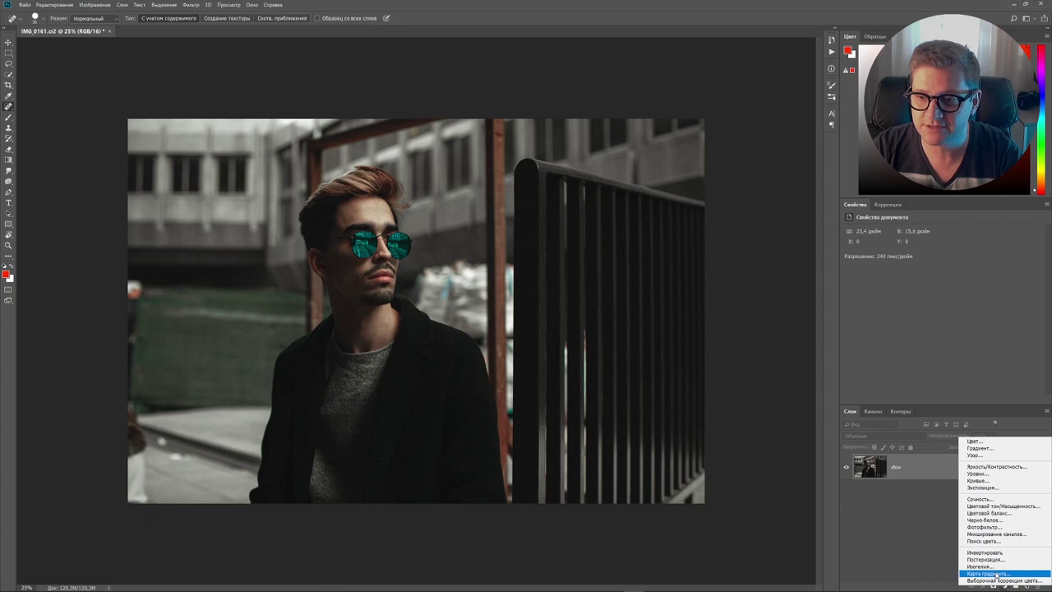
left_click(996, 573)
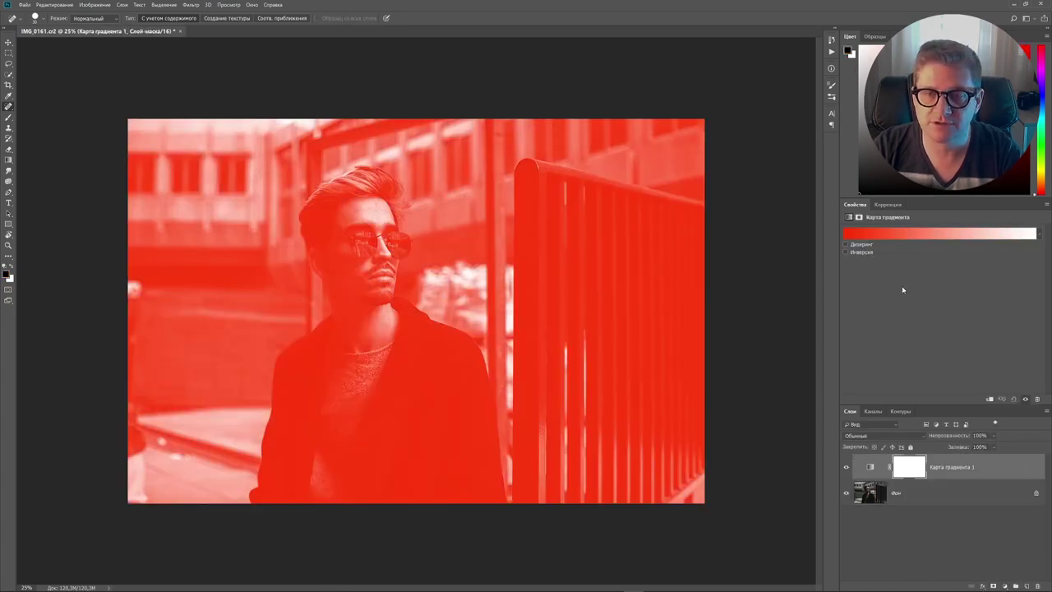
left_click(943, 237)
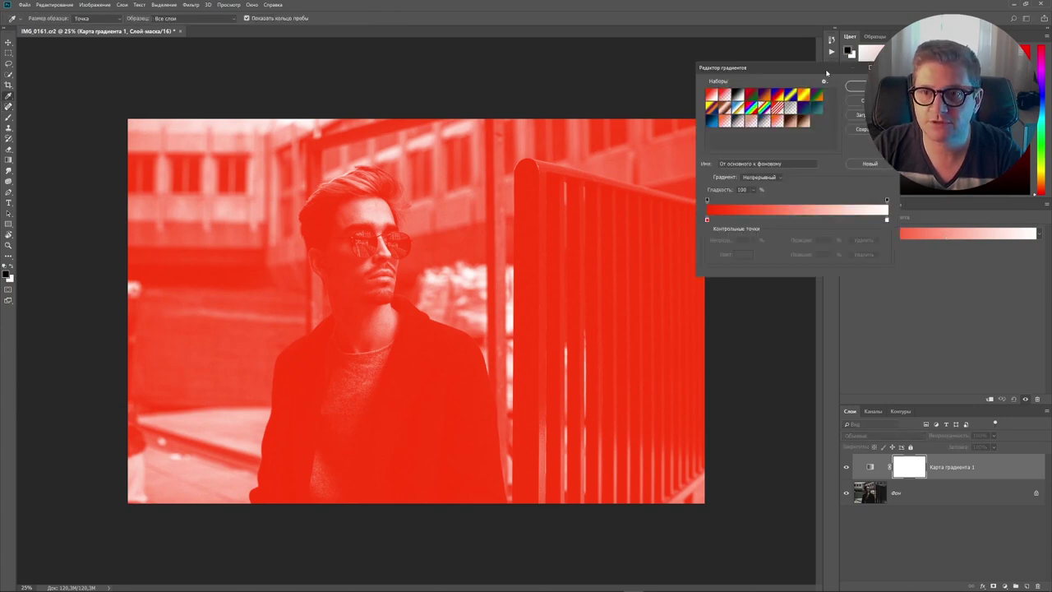
left_click_drag(826, 67, 714, 289)
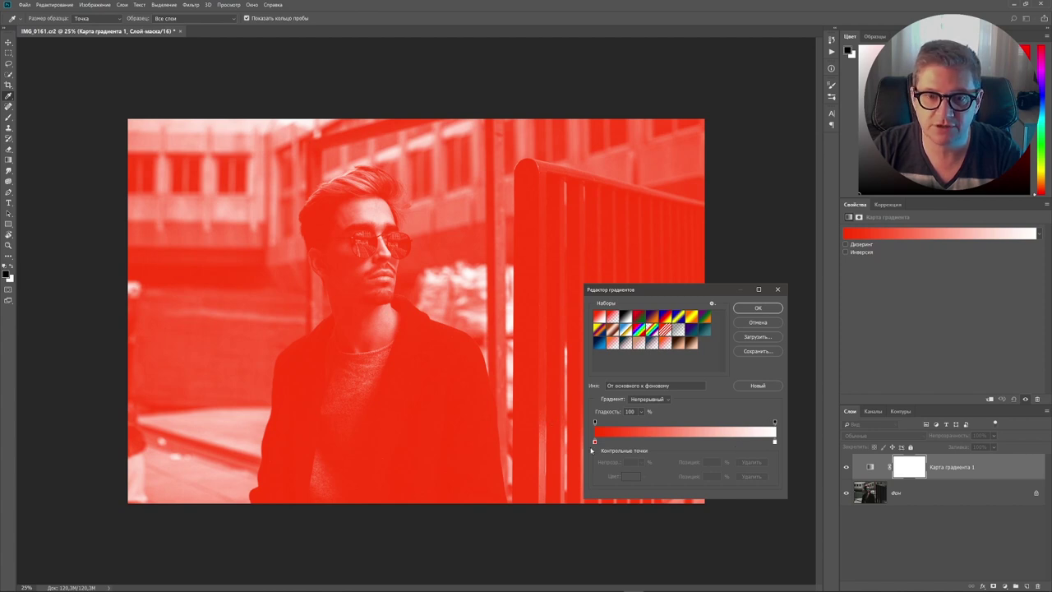
left_click(595, 443)
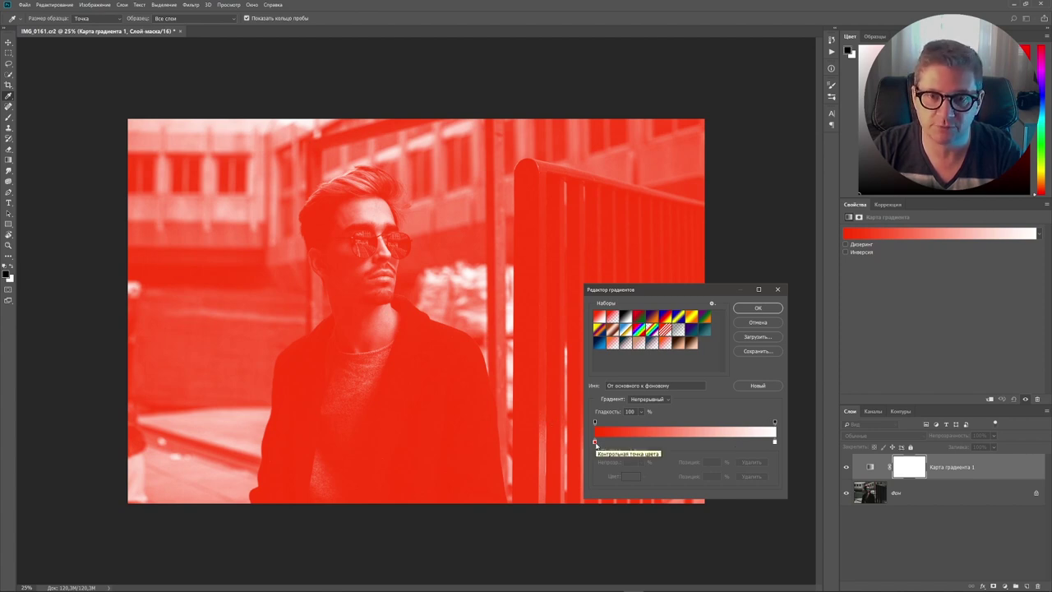
Pick a dark brown for the gradient's dark stop and copy its hex code 2c0e00.
double_click(595, 443)
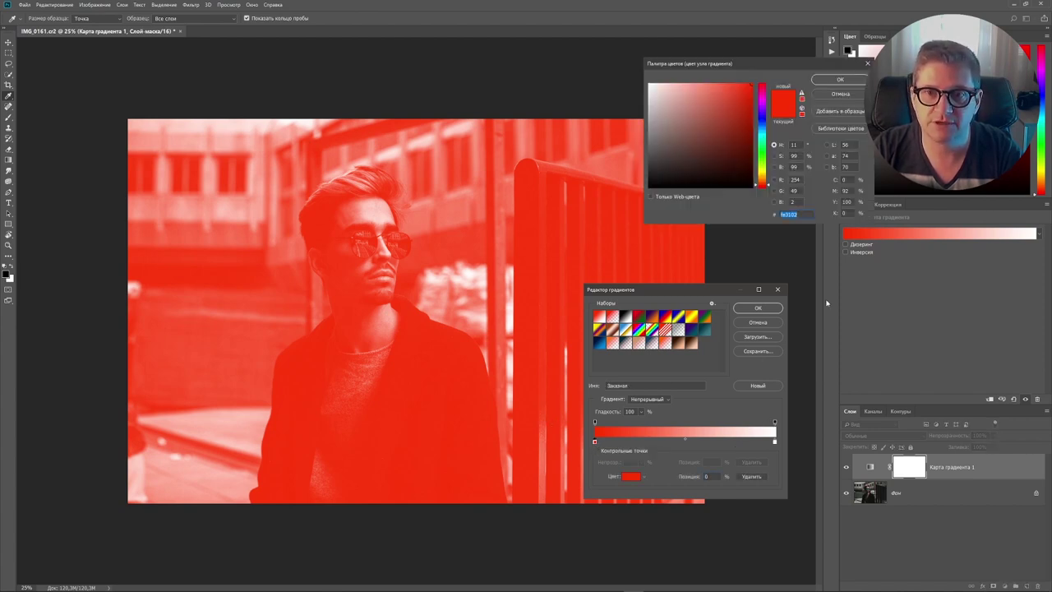
mouse_move(781, 66)
left_mouse_down()
mouse_move(727, 120)
mouse_move(712, 113)
left_mouse_up()
left_click(699, 236)
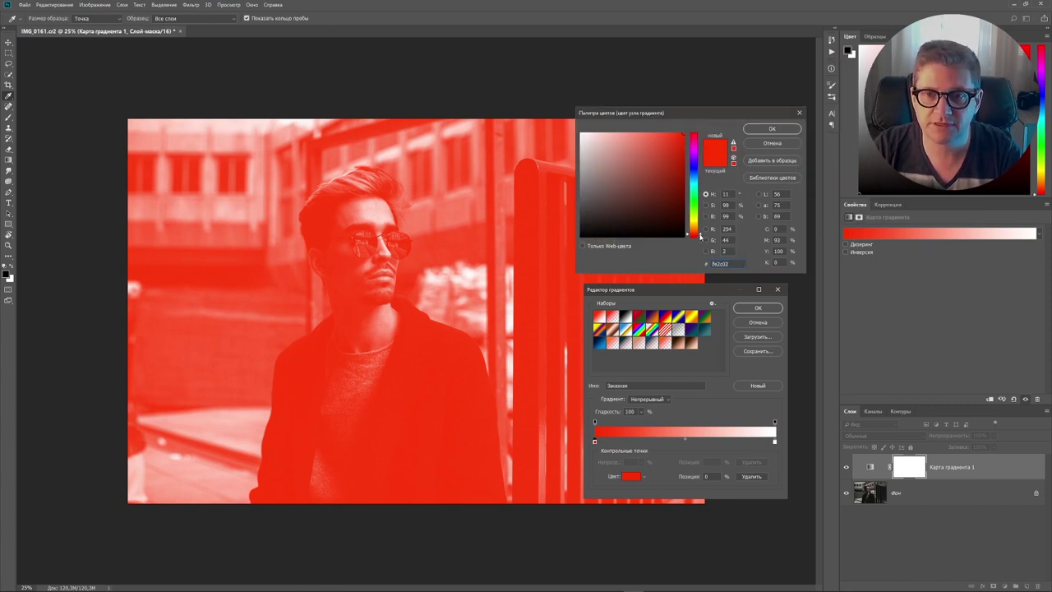
left_click_drag(700, 236, 700, 233)
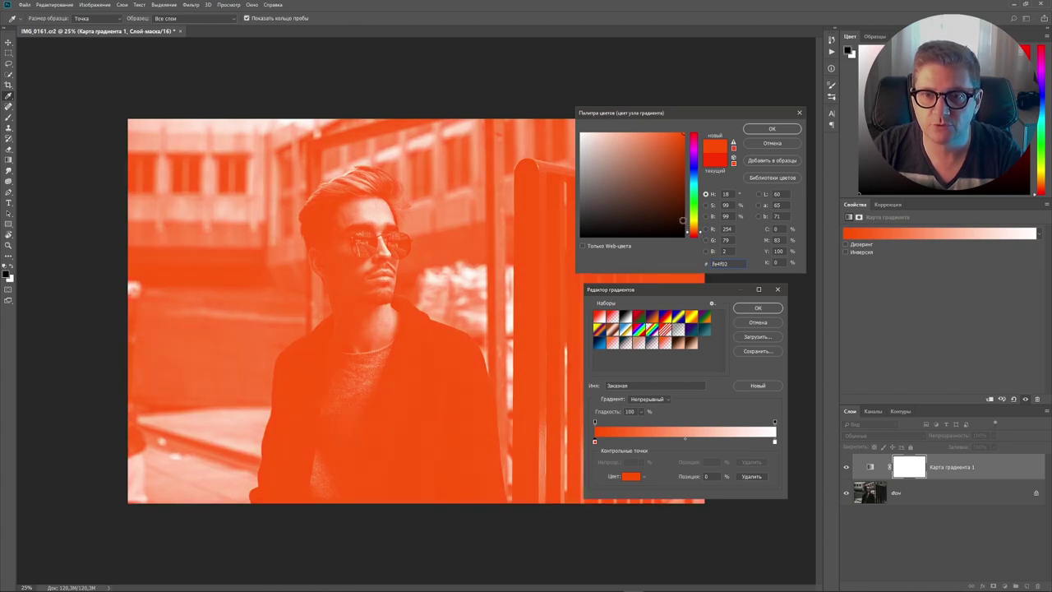
left_click(683, 219)
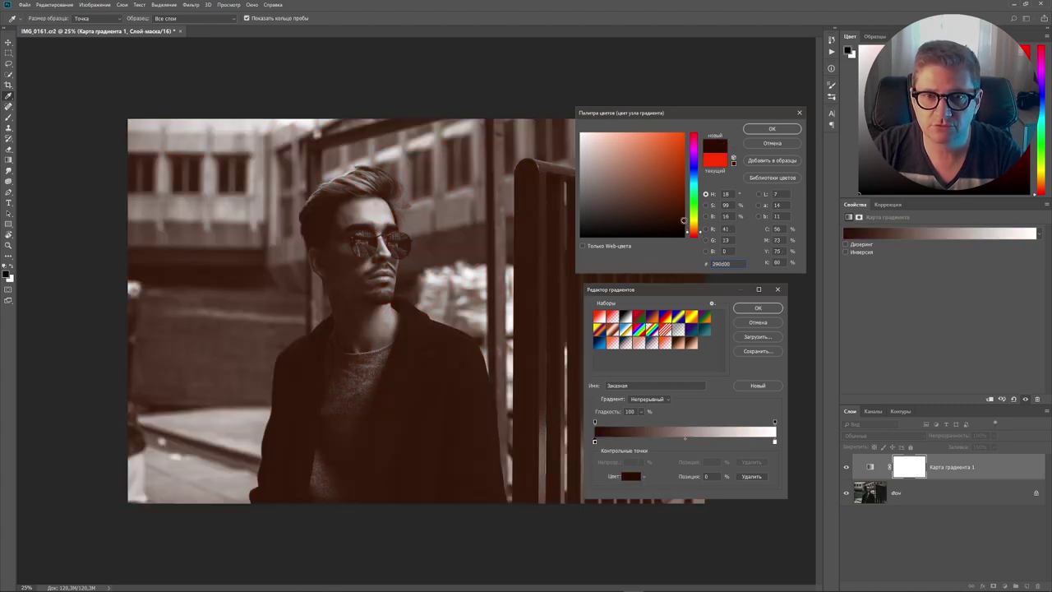
left_click_drag(683, 218, 683, 219)
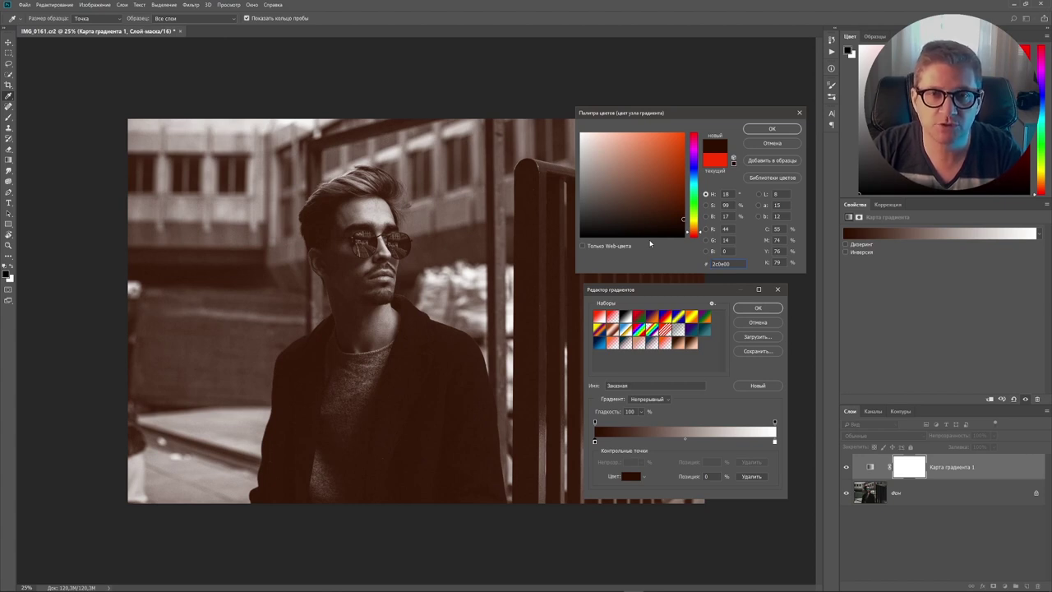
left_click_drag(740, 263, 700, 262)
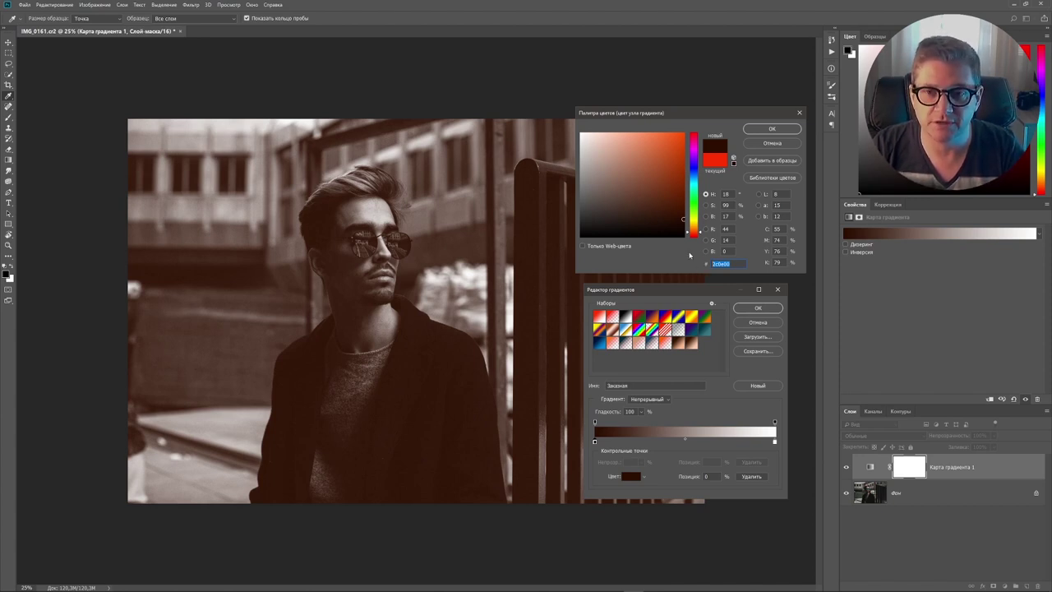
right_click(722, 263)
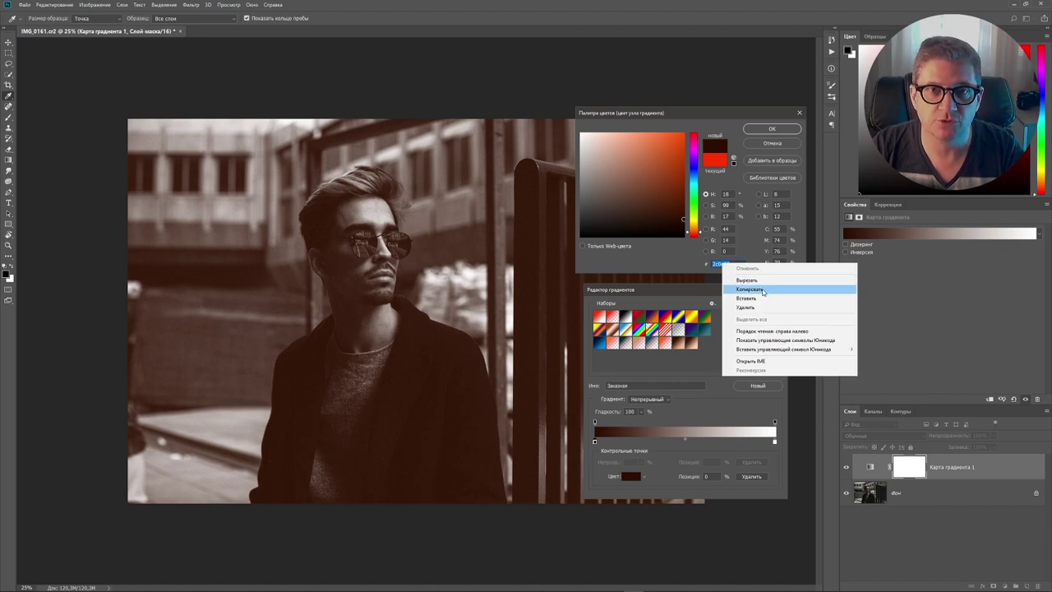
left_click(763, 290)
After trying lighter colours, paste back 2c0e00 and confirm the dark stop colour.
left_click(611, 169)
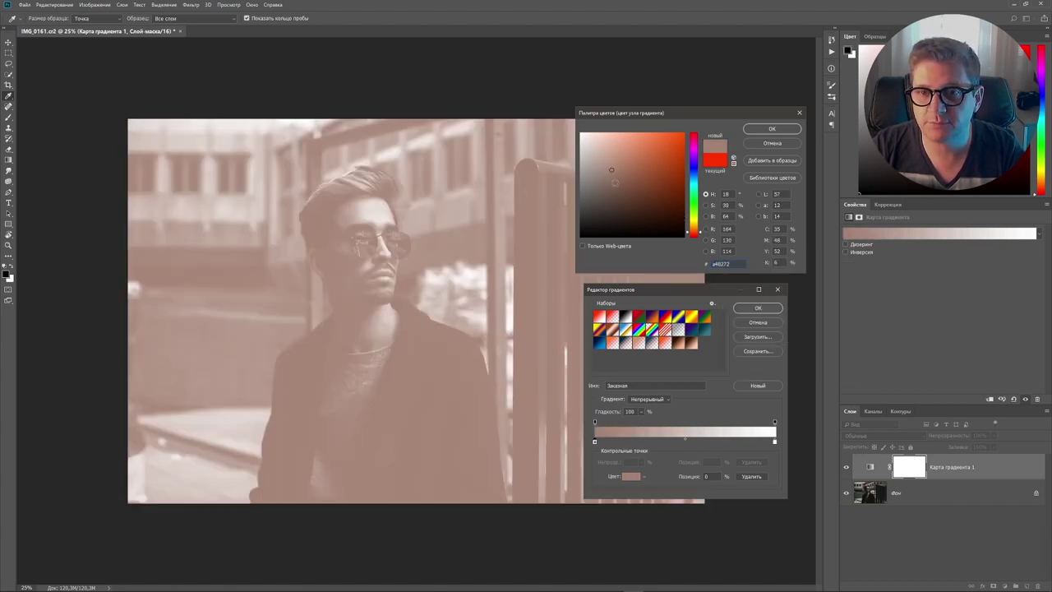
left_click_drag(698, 230, 699, 202)
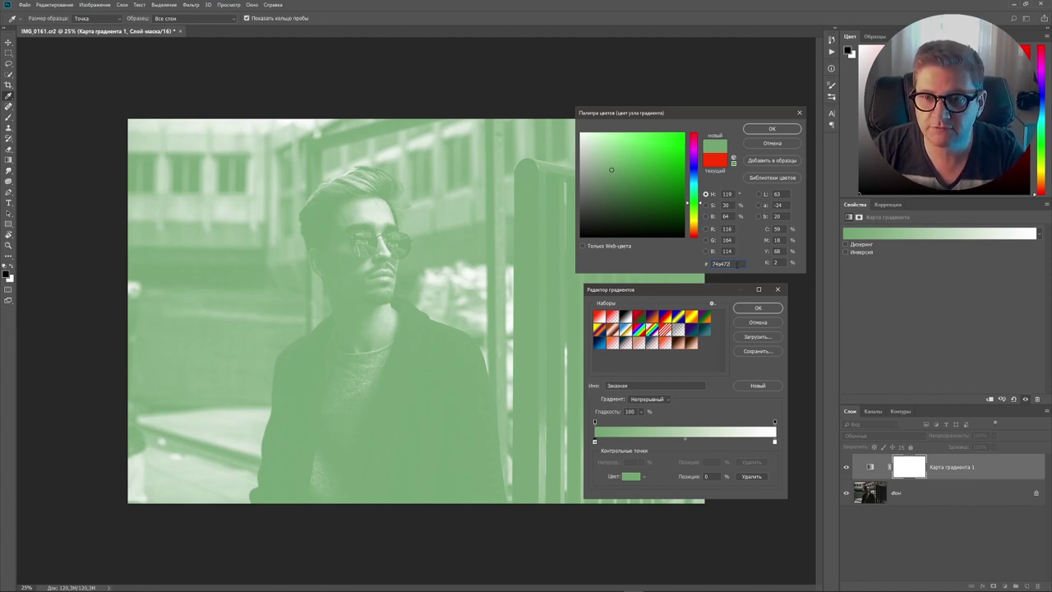
double_click(734, 264)
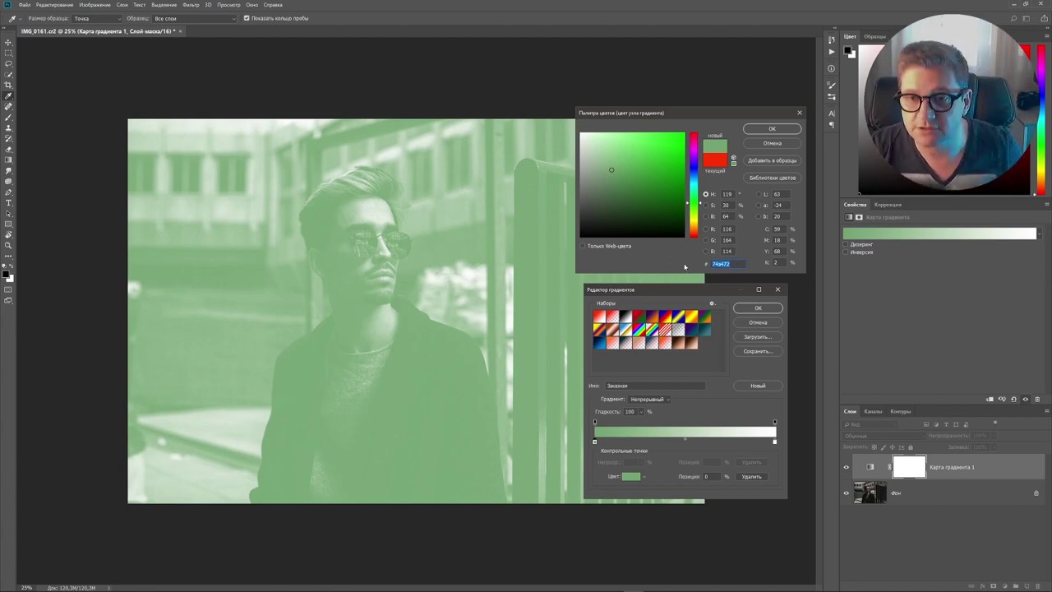
key("ctrl+v")
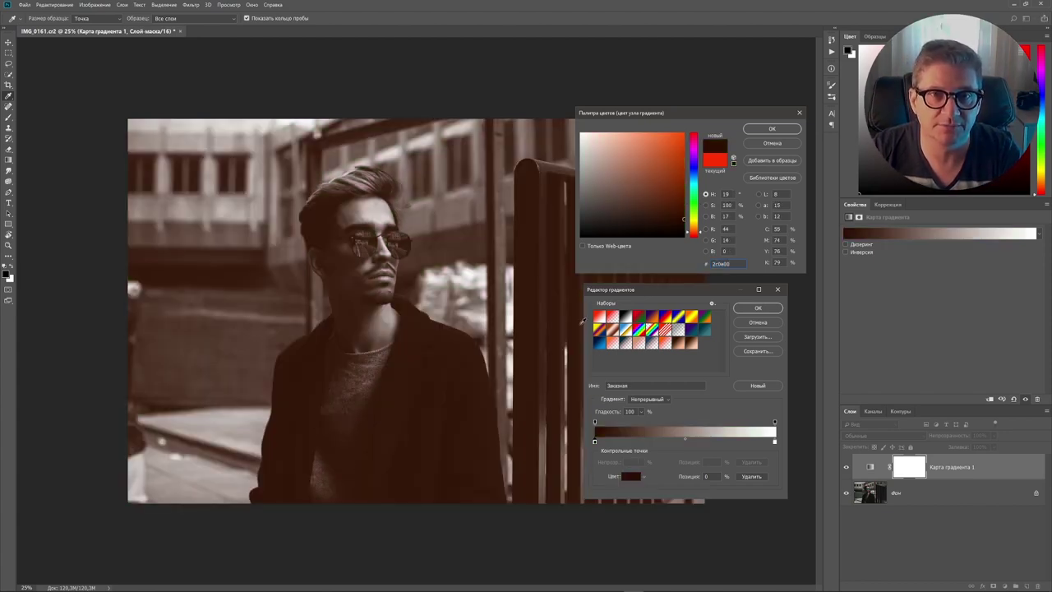
left_click(777, 130)
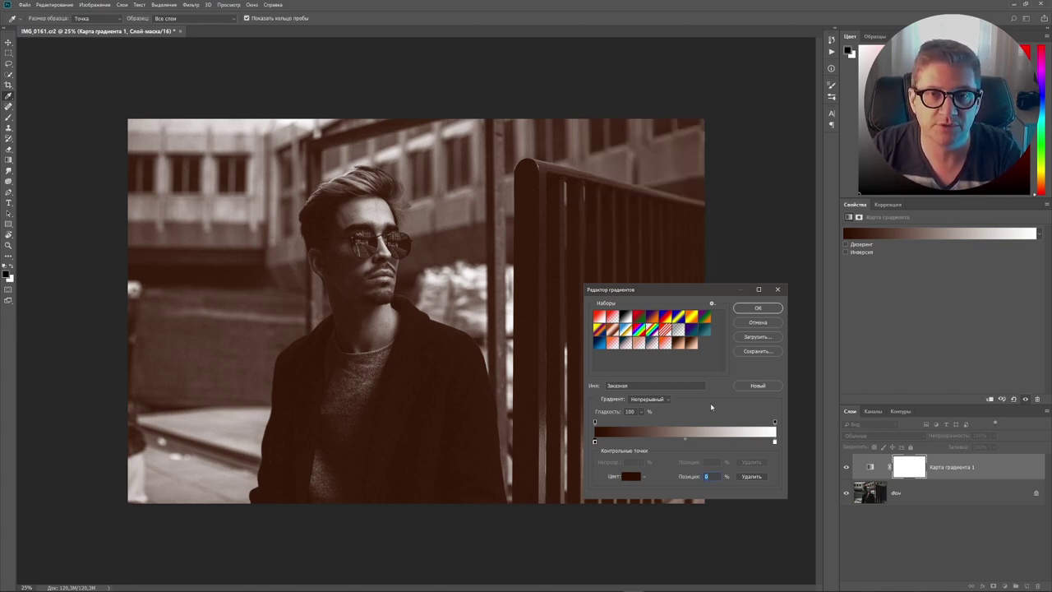
Set the gradient's right (light) stop to soft peach #fdc69a.
double_click(774, 442)
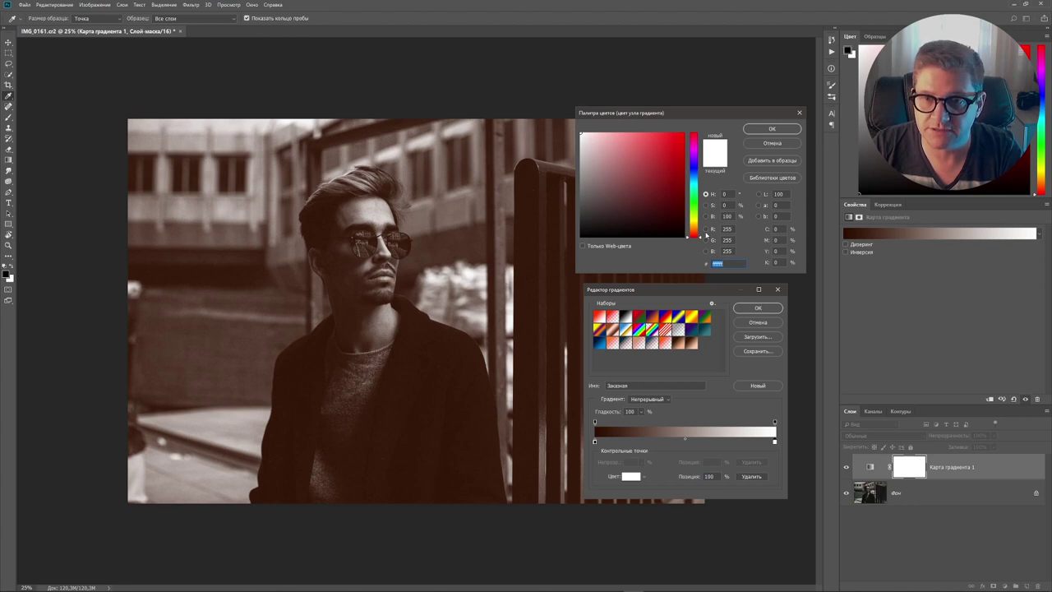
left_click_drag(700, 240, 702, 233)
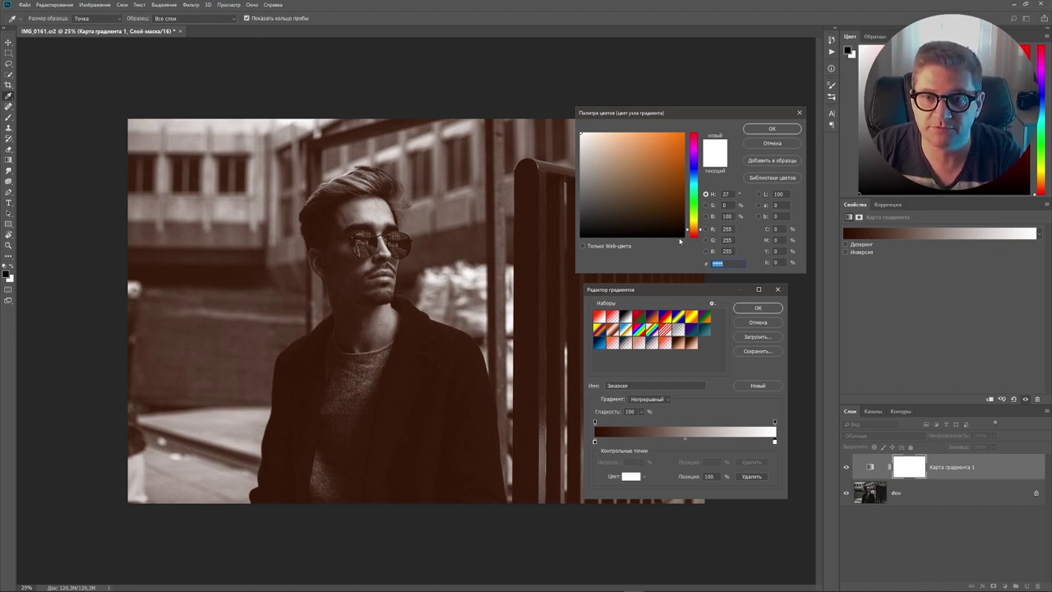
left_click(621, 133)
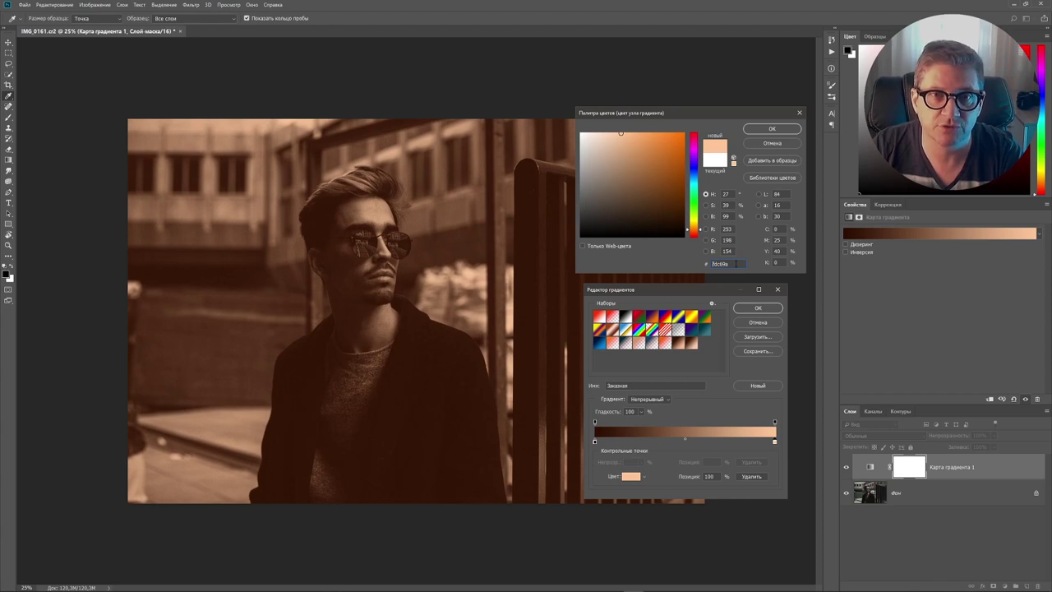
left_click(768, 125)
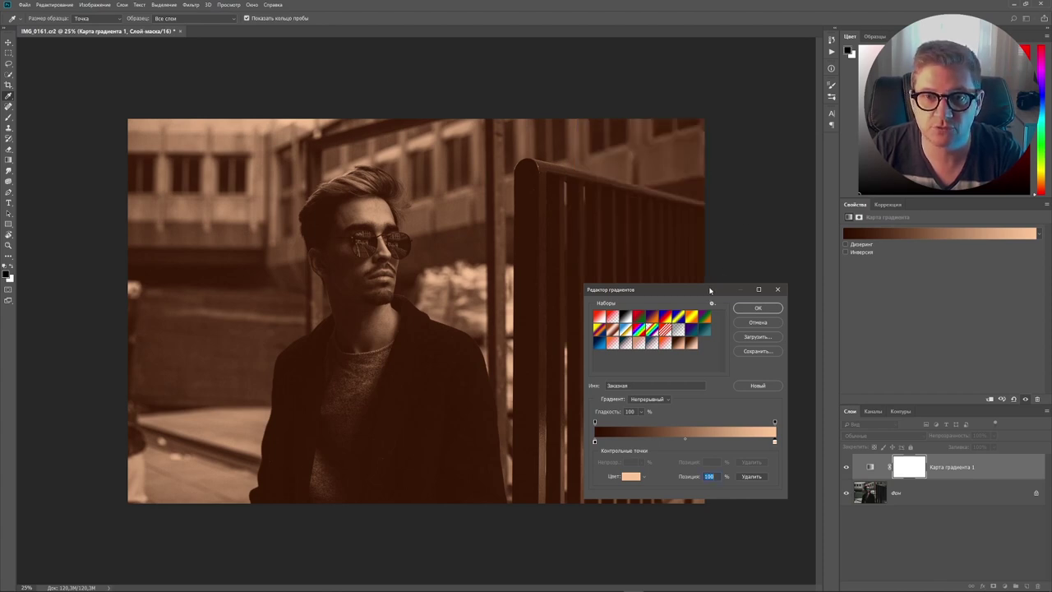
Add the brown-to-peach gradient as a new preset and save the presets as file '001'.
left_click_drag(709, 289, 697, 100)
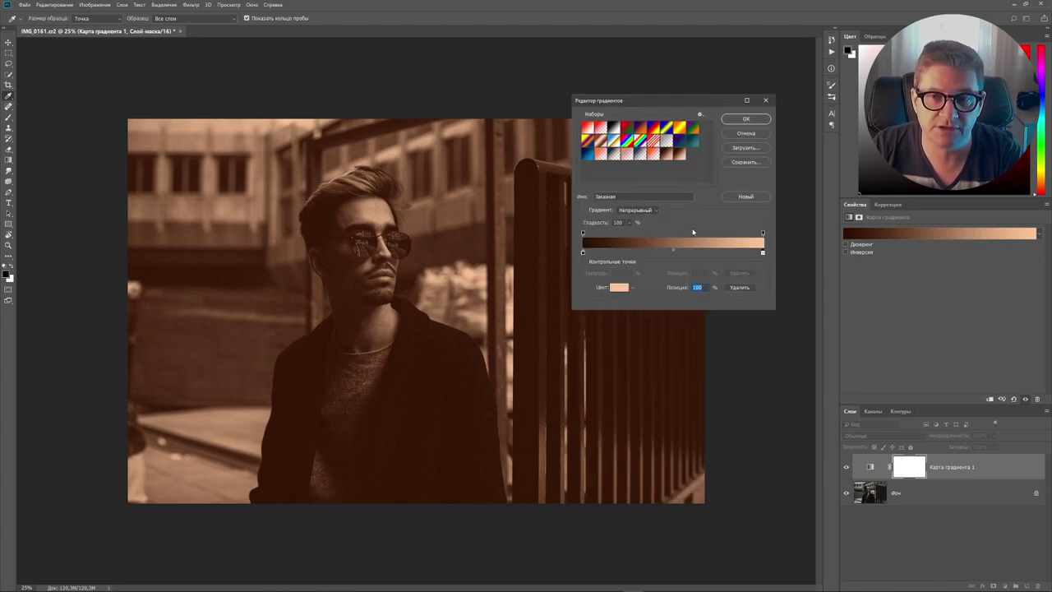
left_click(750, 198)
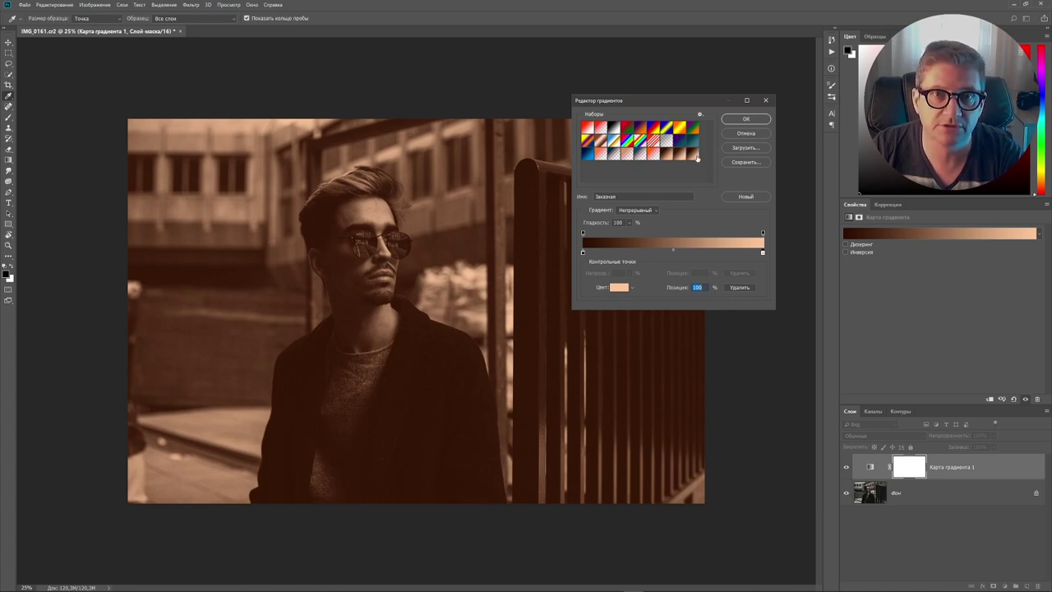
left_click(747, 161)
left_click_drag(814, 113, 323, 72)
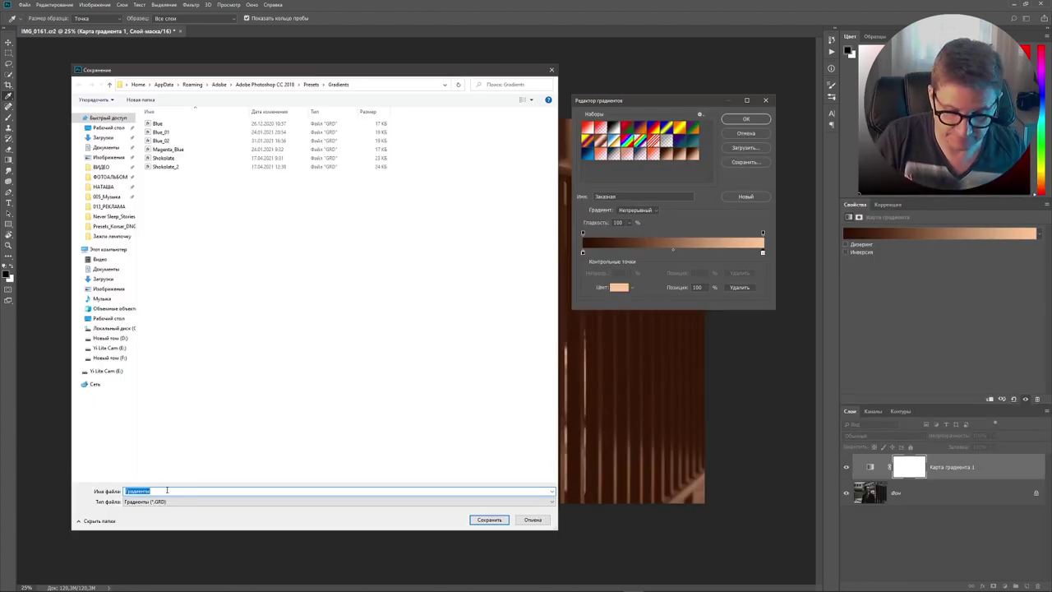
type("001")
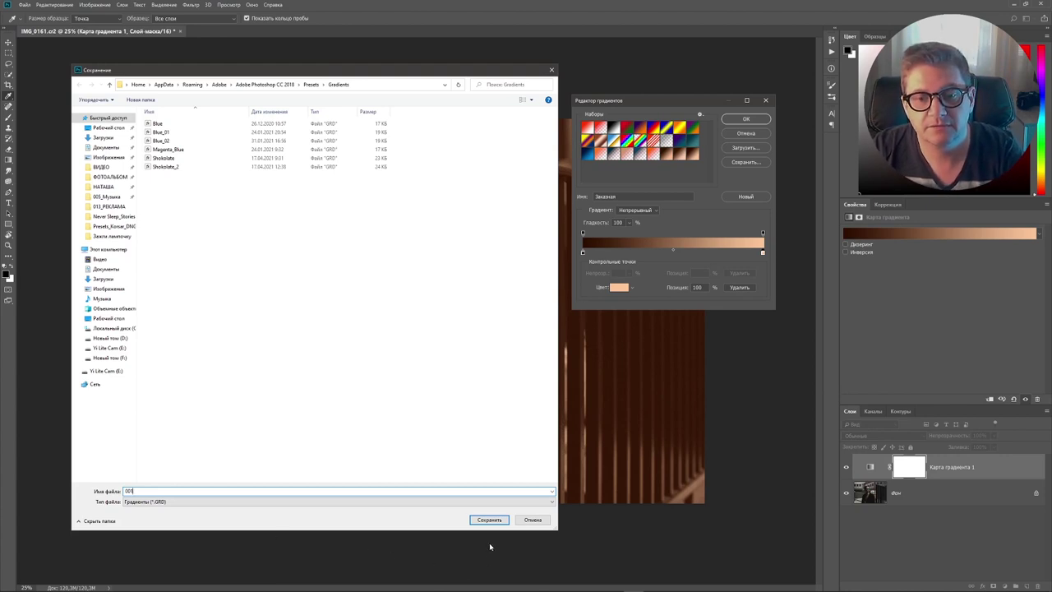
left_click(489, 519)
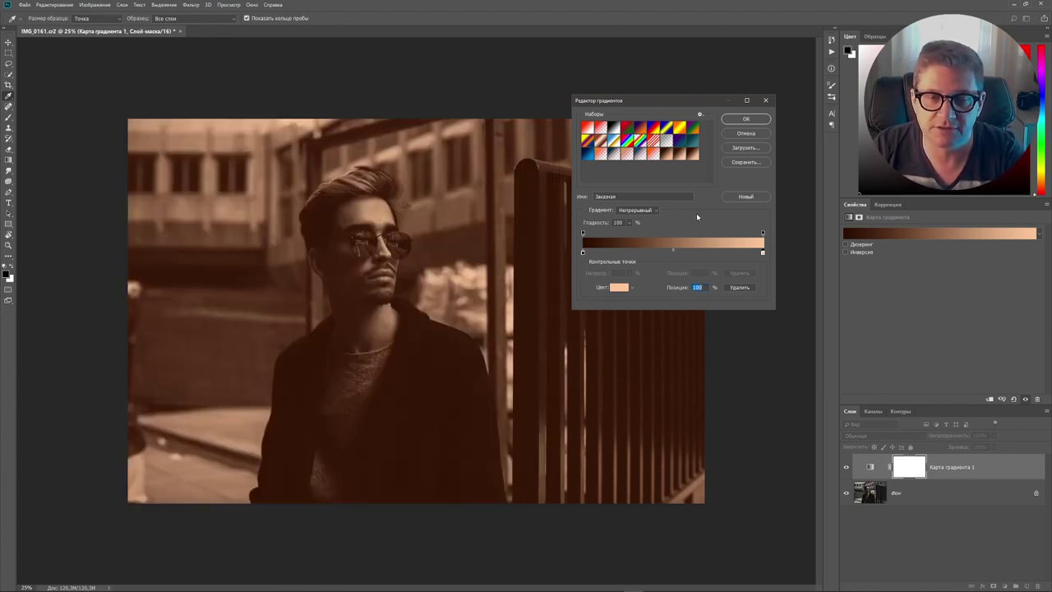
Apply the gradient and compare Soft Light, Hard Light and Multiply blends on the gradient map.
left_click(747, 119)
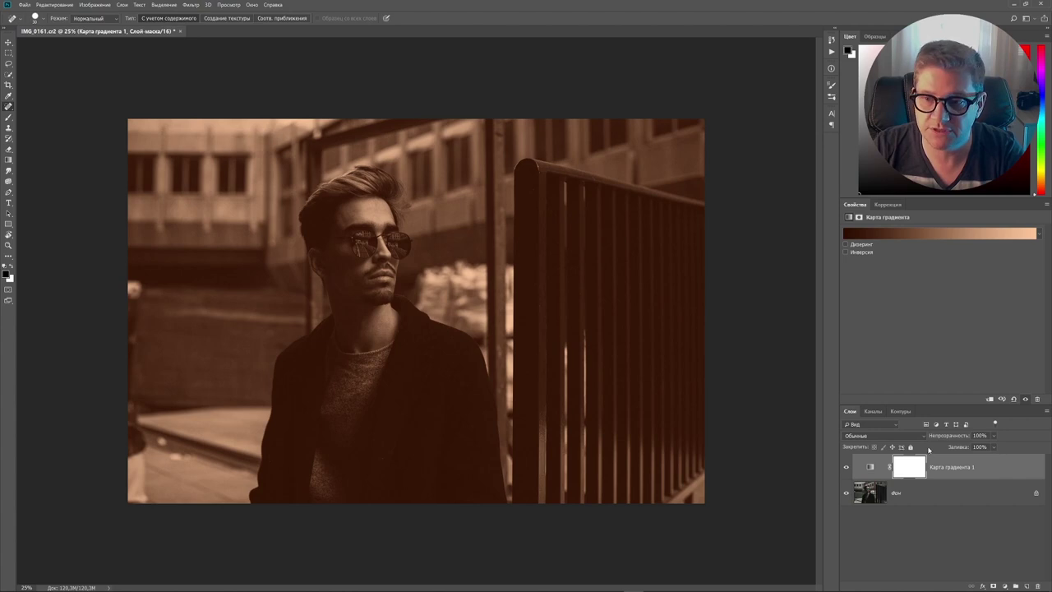
left_click(923, 440)
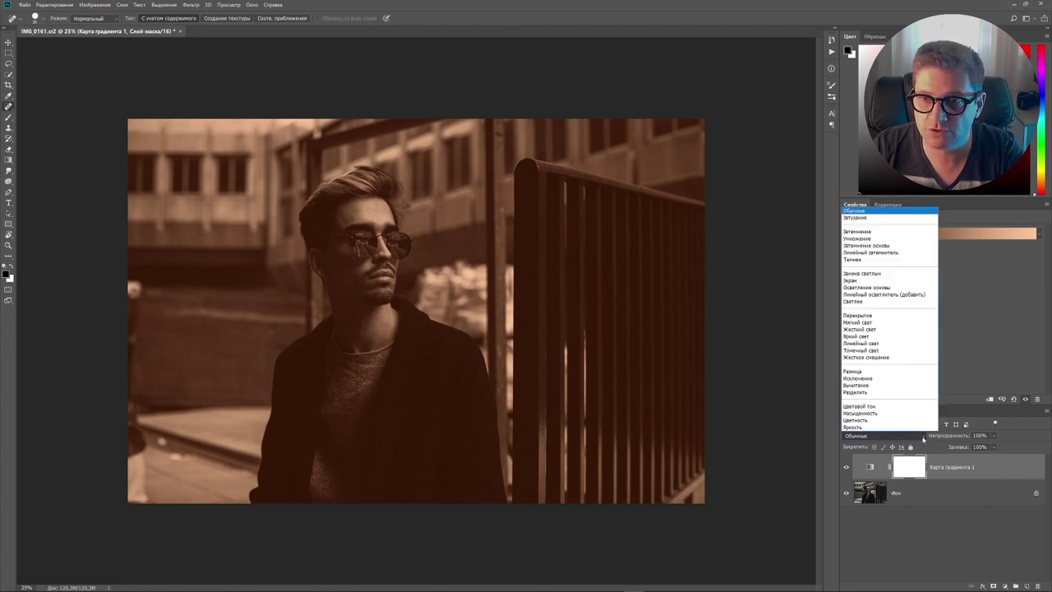
left_click(884, 323)
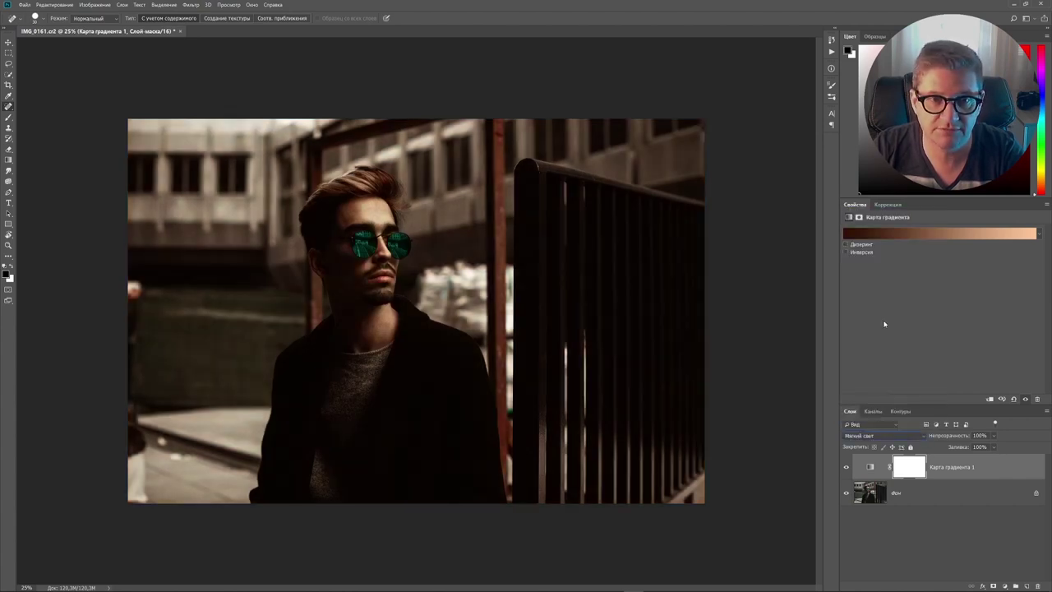
left_click(925, 439)
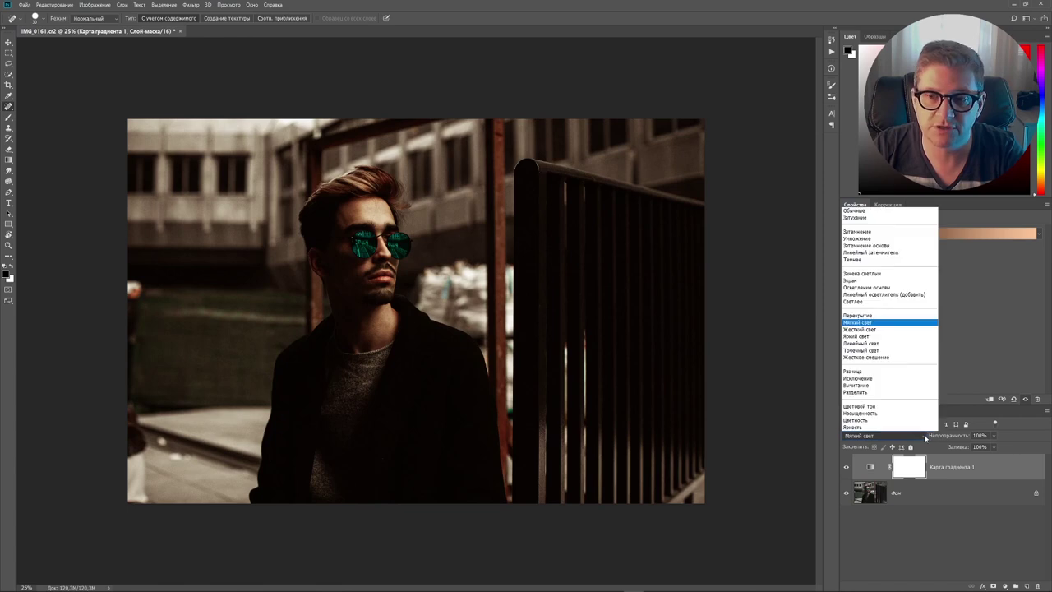
left_click(883, 329)
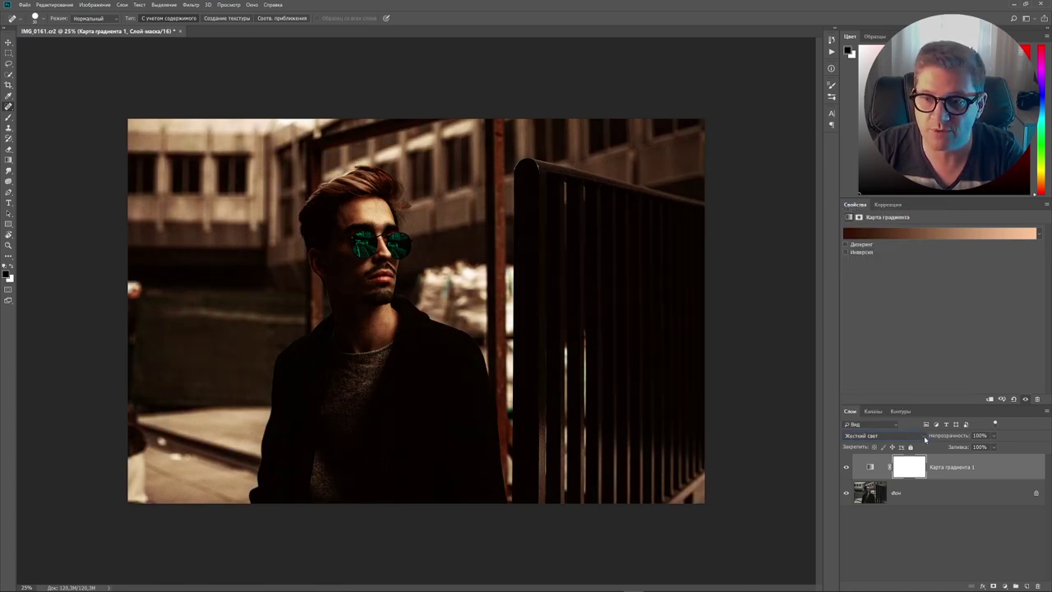
left_click(925, 439)
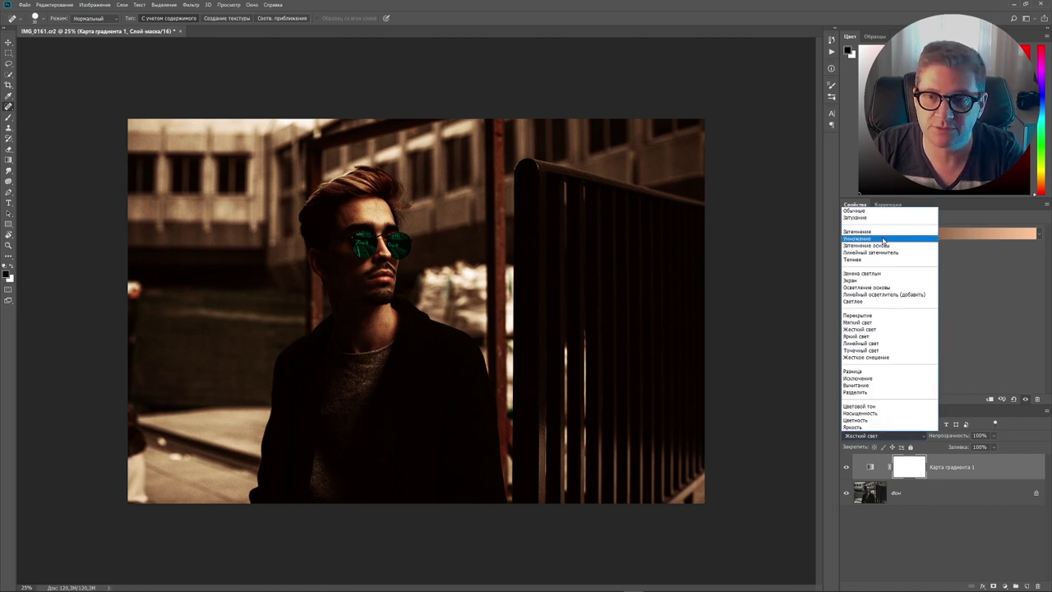
left_click(883, 239)
Try Darken and Overlay, then settle on Soft Light and toggle the layer to compare.
left_click(883, 435)
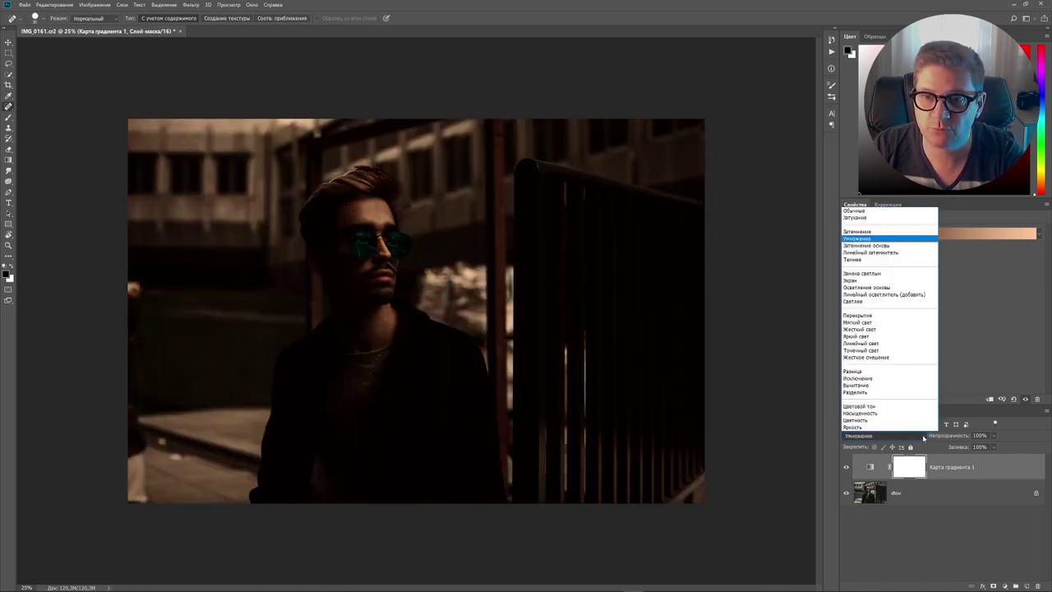
left_click(887, 236)
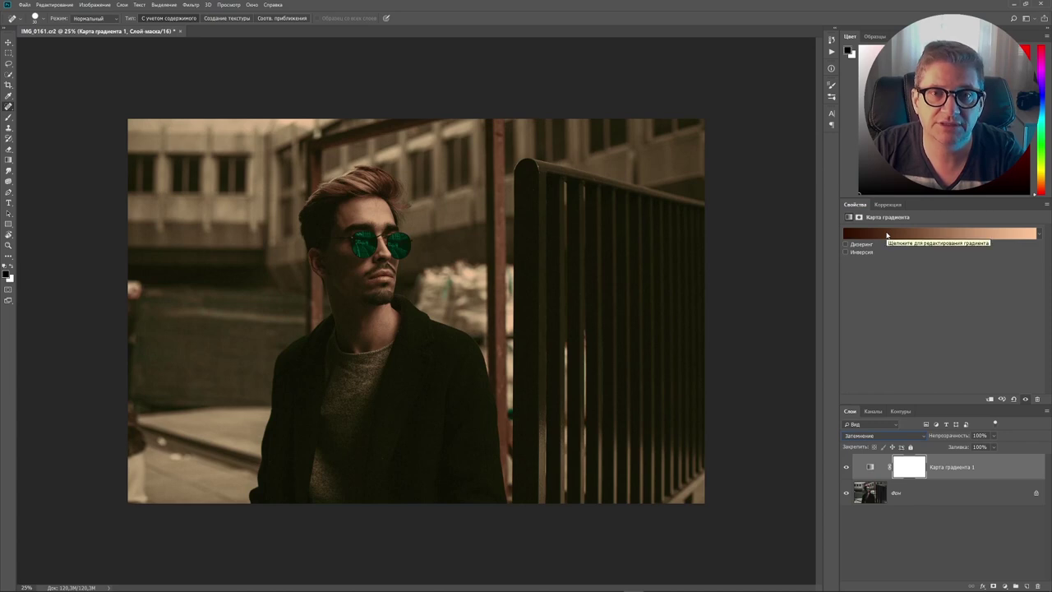
left_click(884, 436)
left_click(891, 318)
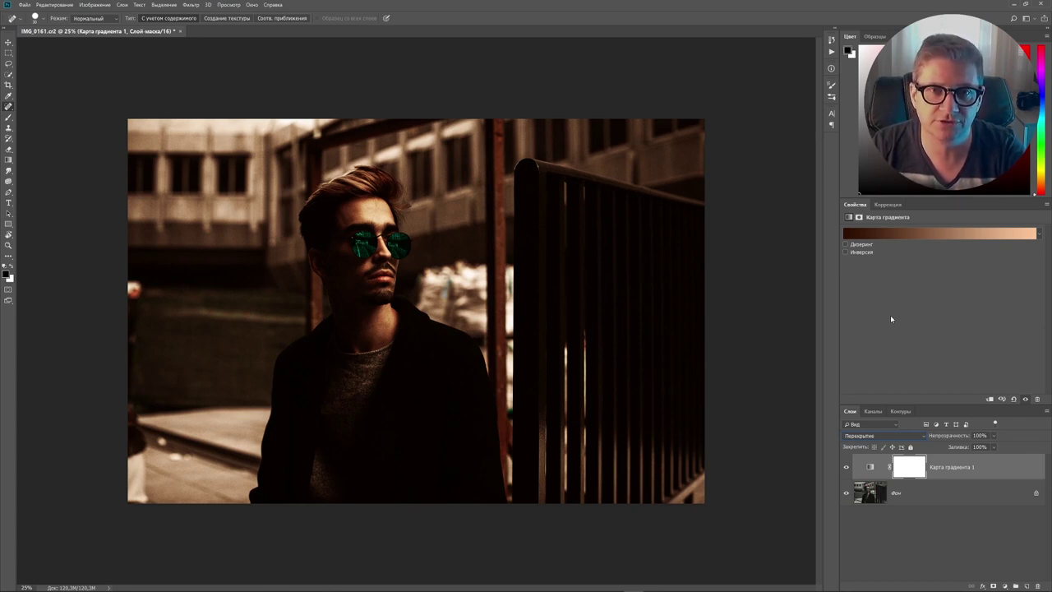
left_click(884, 436)
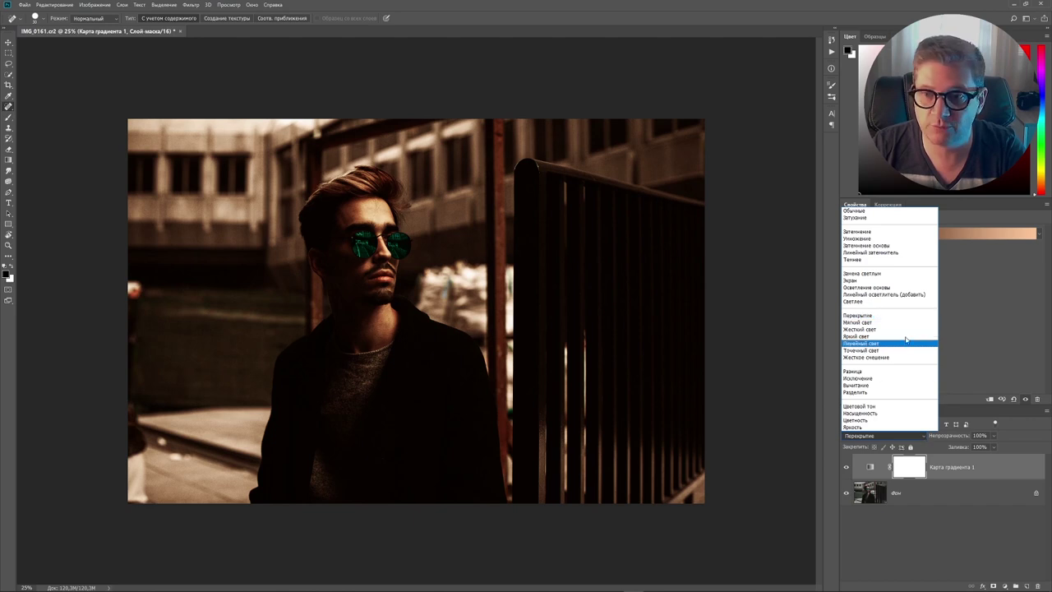
left_click(889, 323)
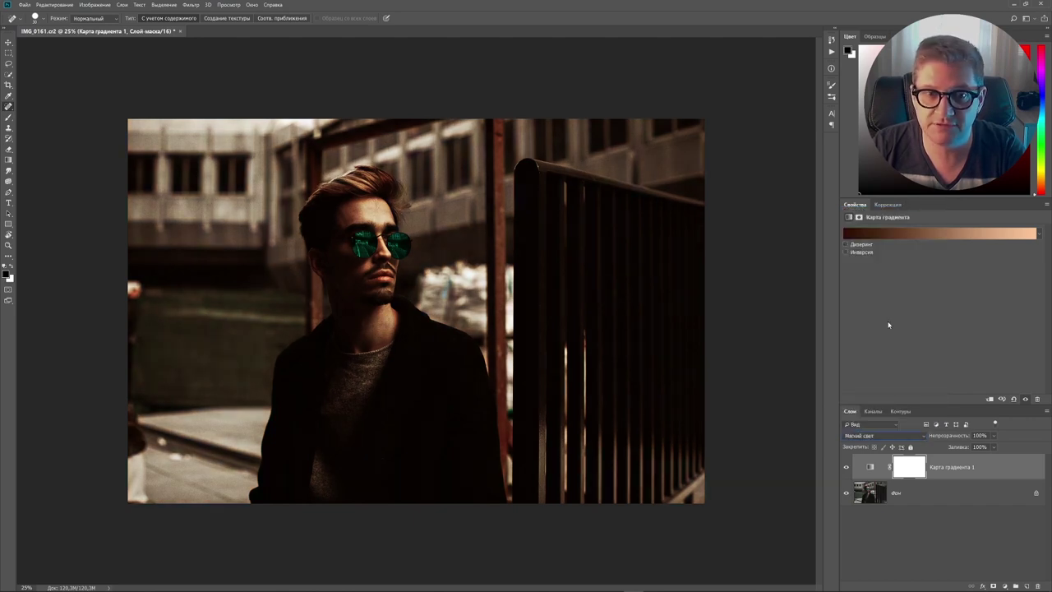
left_click(847, 467)
left_click(847, 467)
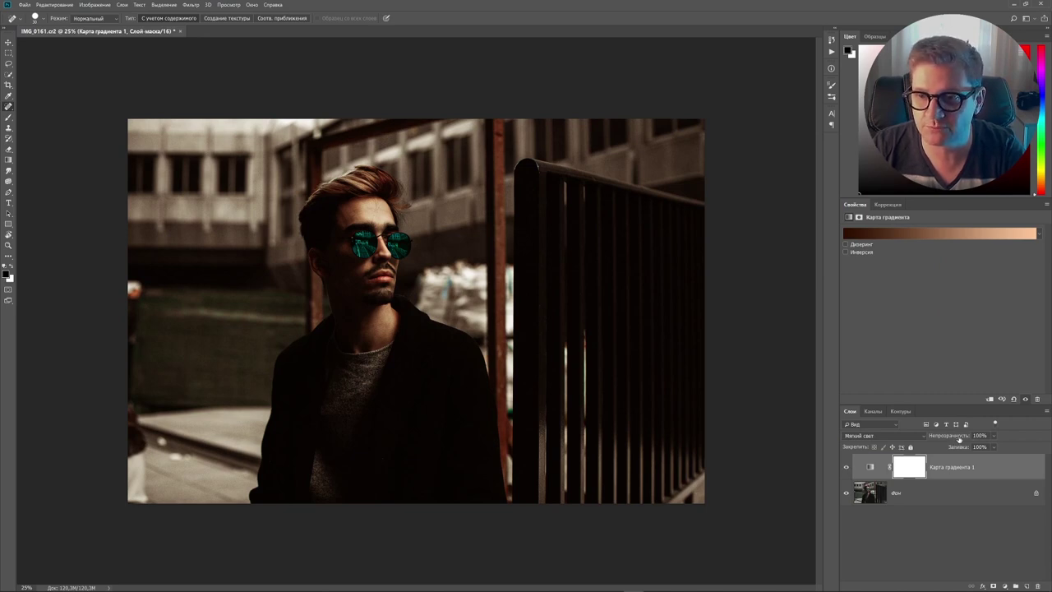
Lower the Gradient Map layer's opacity to 43%, toggling its visibility to compare.
left_click_drag(960, 439, 930, 436)
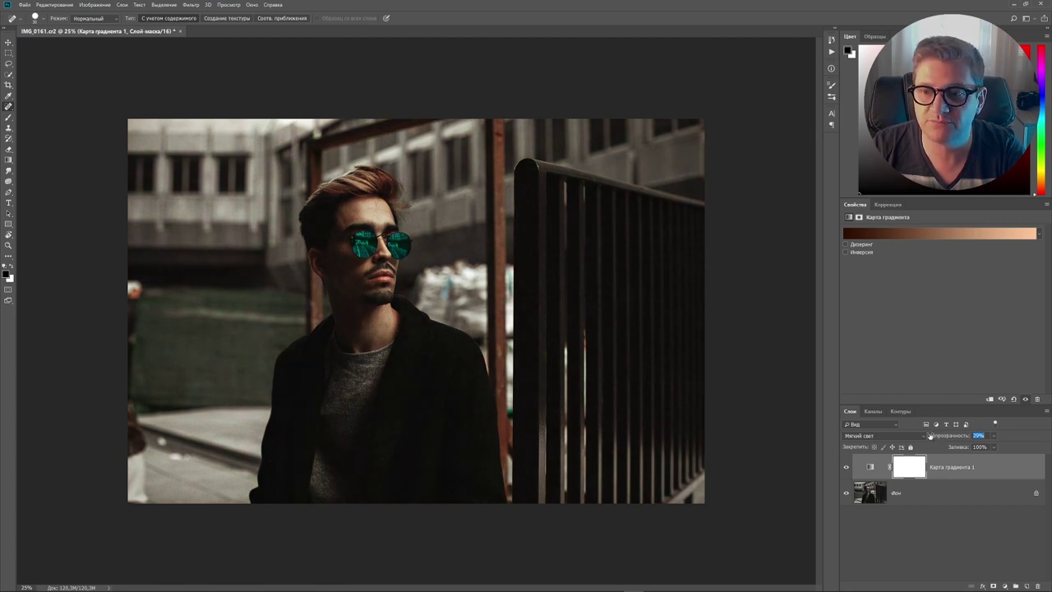
left_click(847, 466)
left_click(847, 467)
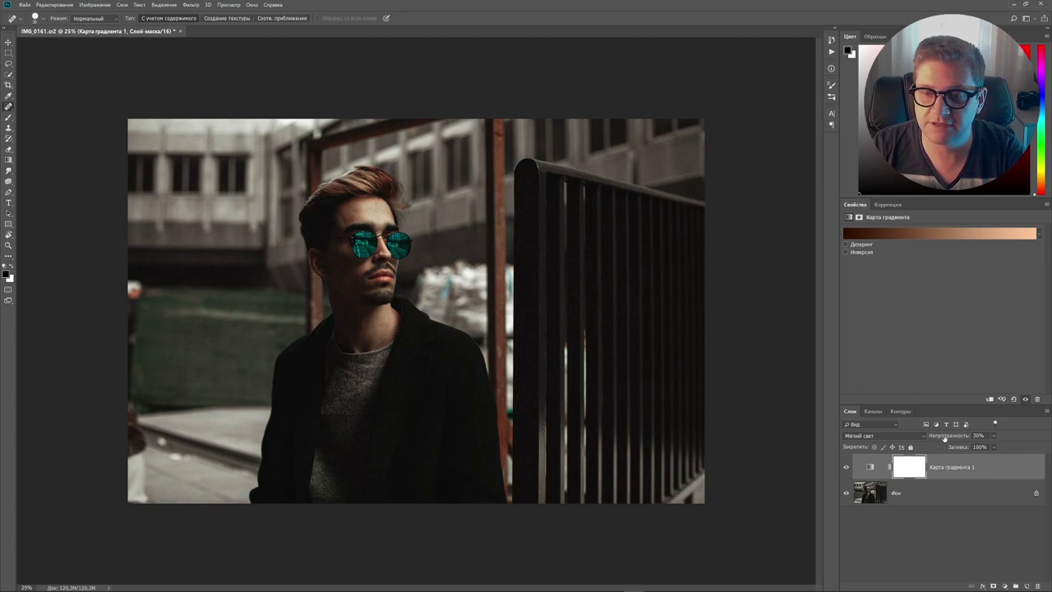
left_click_drag(943, 438, 948, 437)
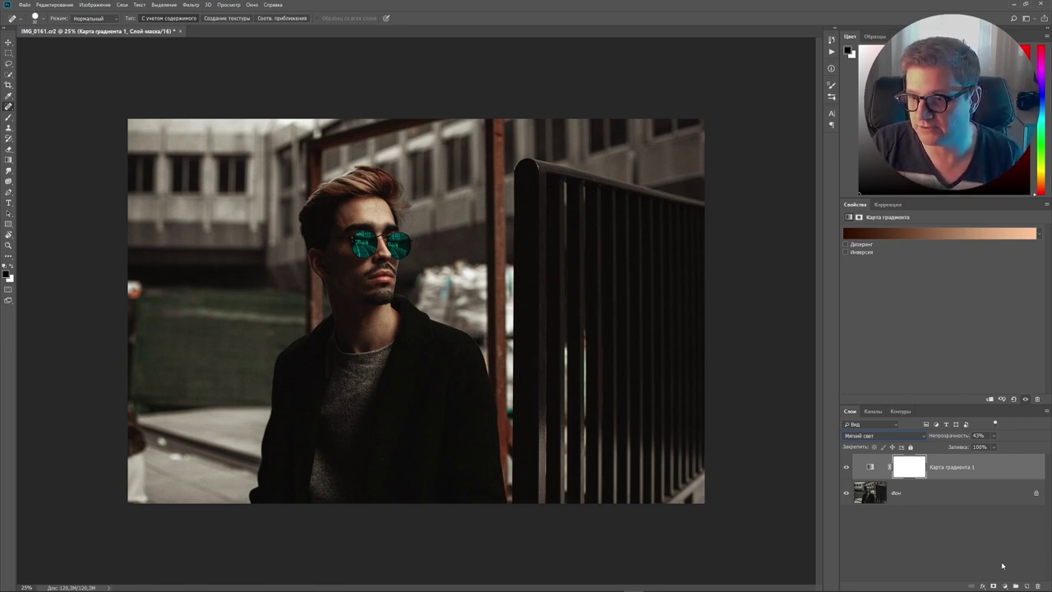
Add a Black & White adjustment layer set to Overlay blending at 39% opacity.
left_click(1006, 587)
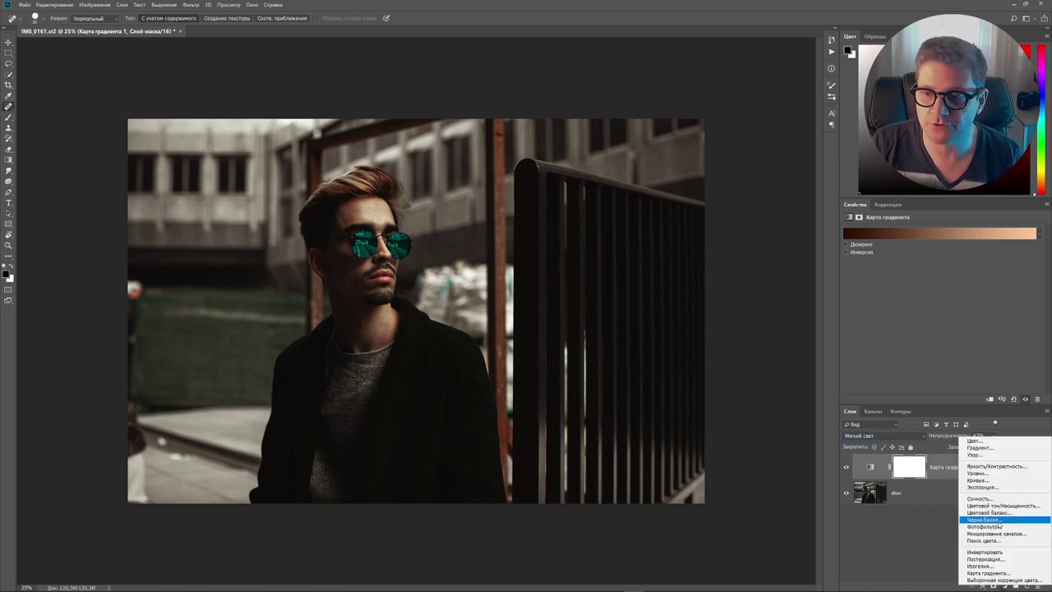
left_click(978, 520)
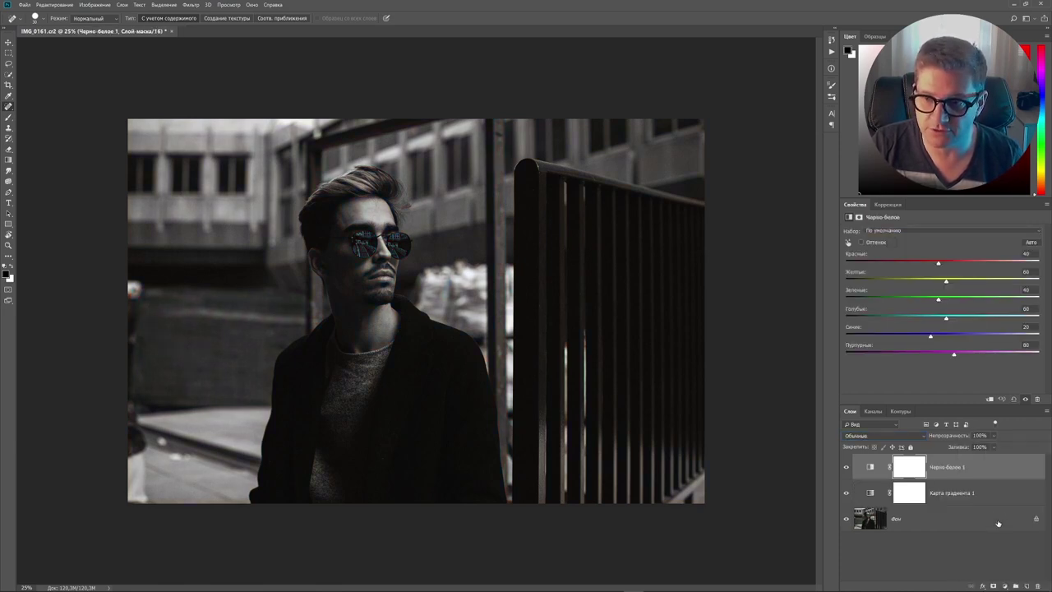
left_click(924, 436)
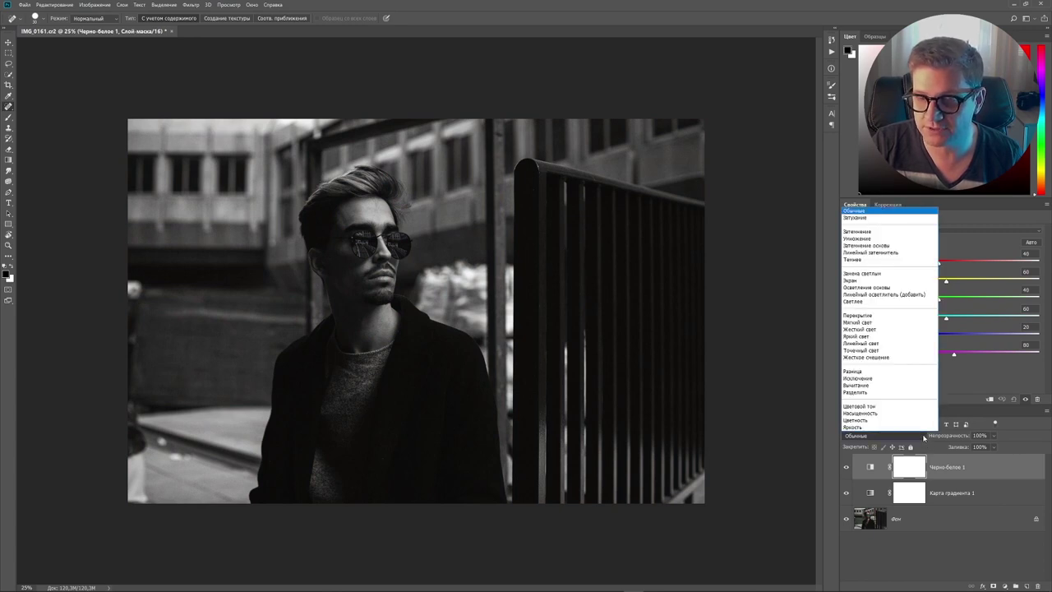
left_click(873, 316)
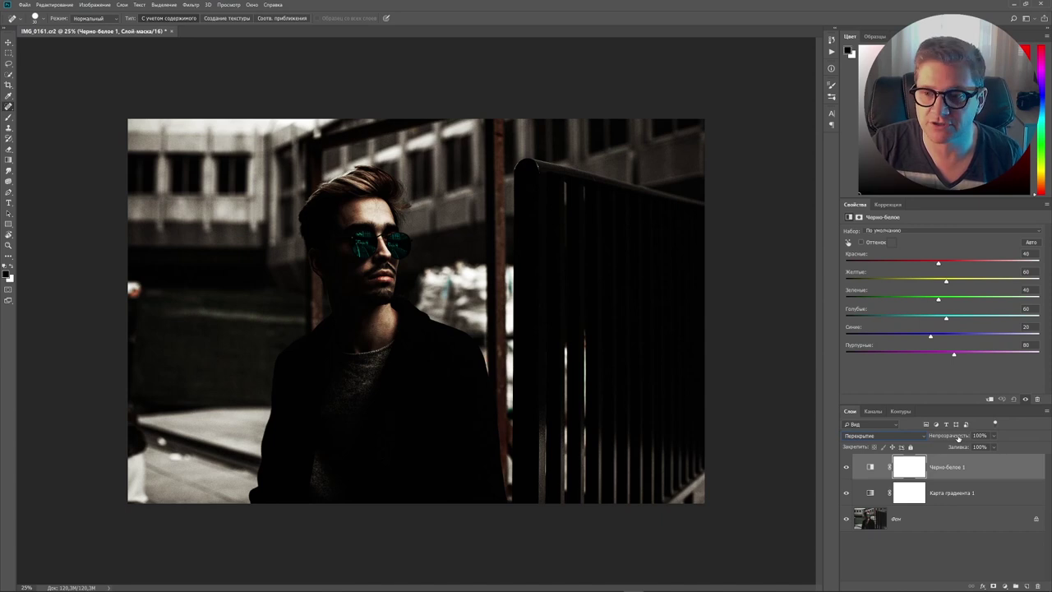
left_click_drag(958, 439, 747, 428)
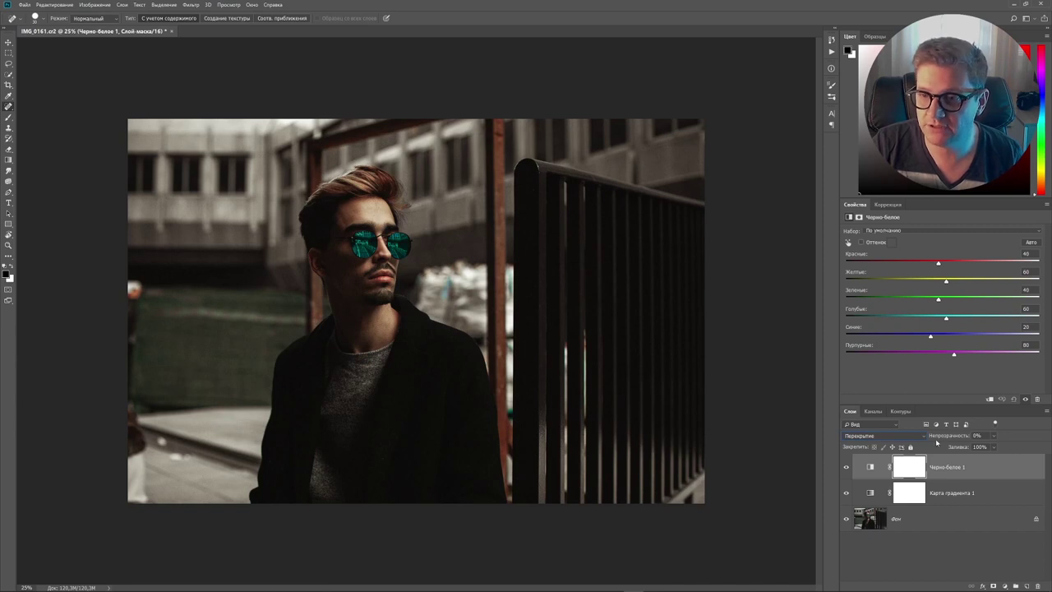
left_click_drag(936, 443, 952, 439)
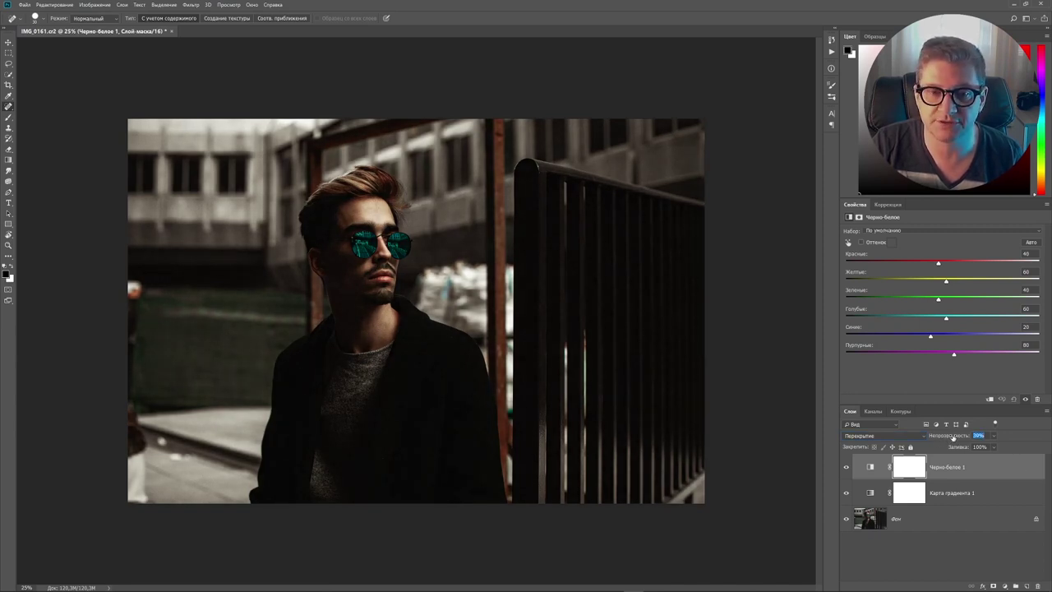
key("Return")
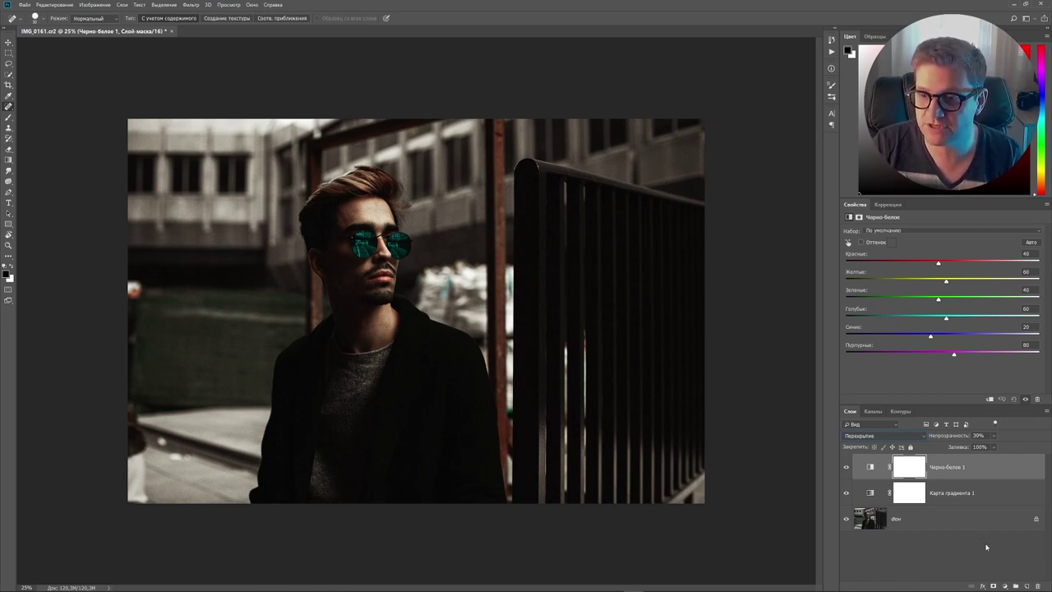
Add a Levels layer with midtones 1.15, input white 251 and output levels 8 to 251.
left_click(995, 586)
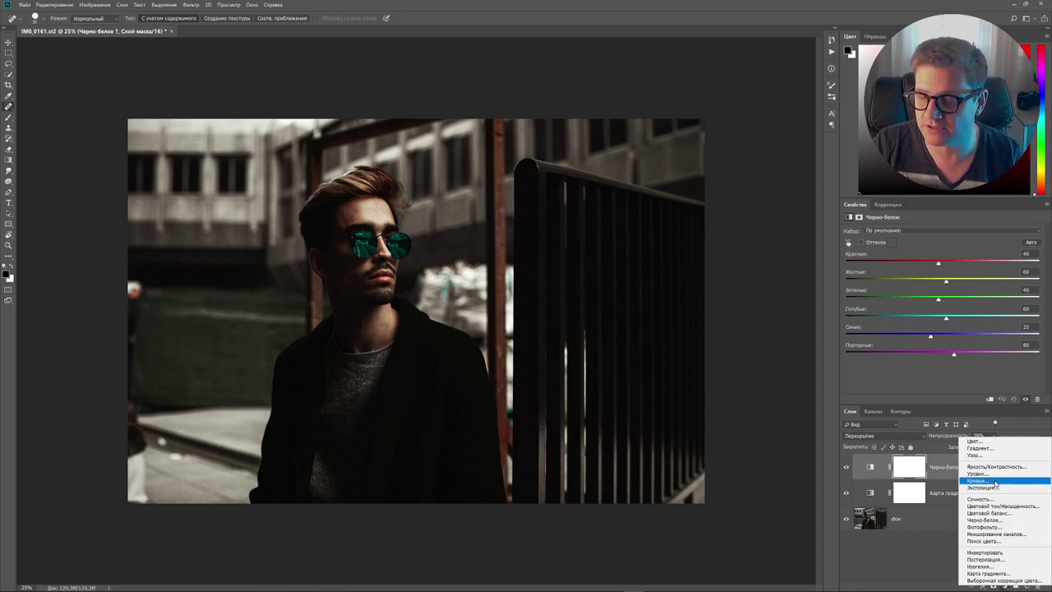
left_click(986, 474)
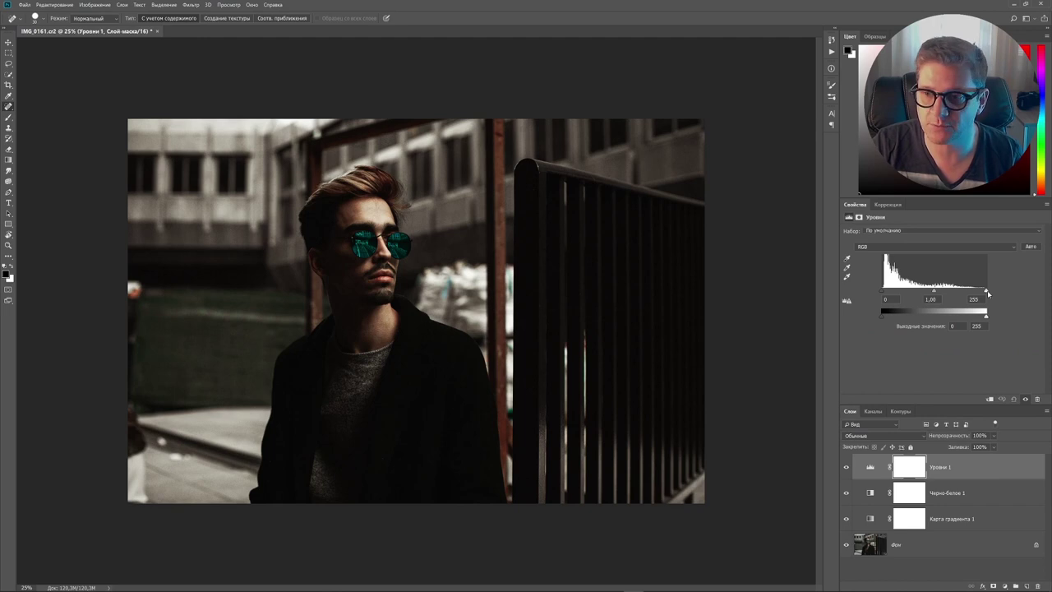
left_click_drag(933, 292, 930, 292)
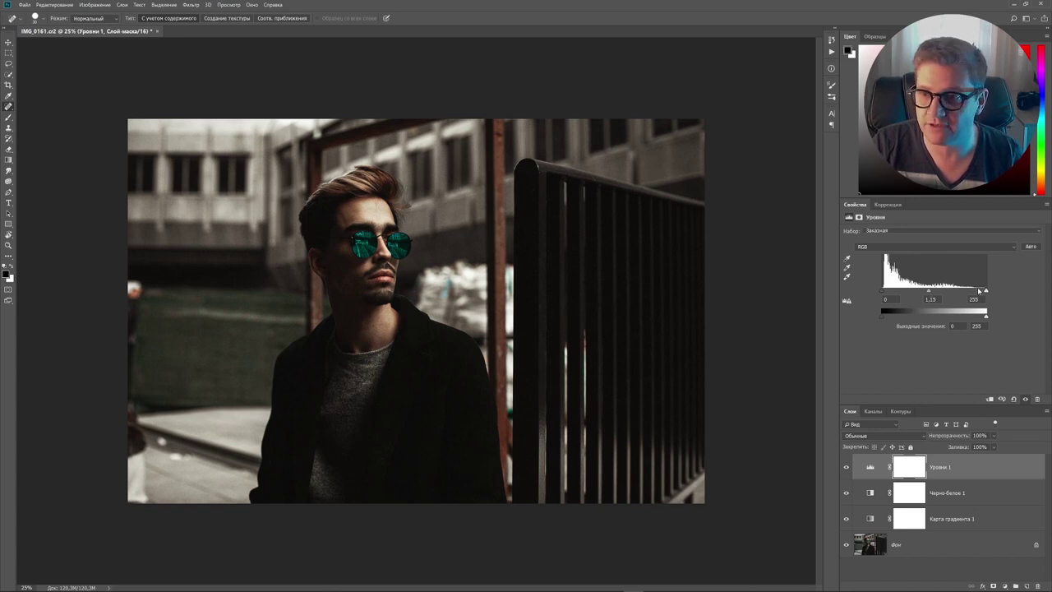
left_click_drag(985, 290, 983, 291)
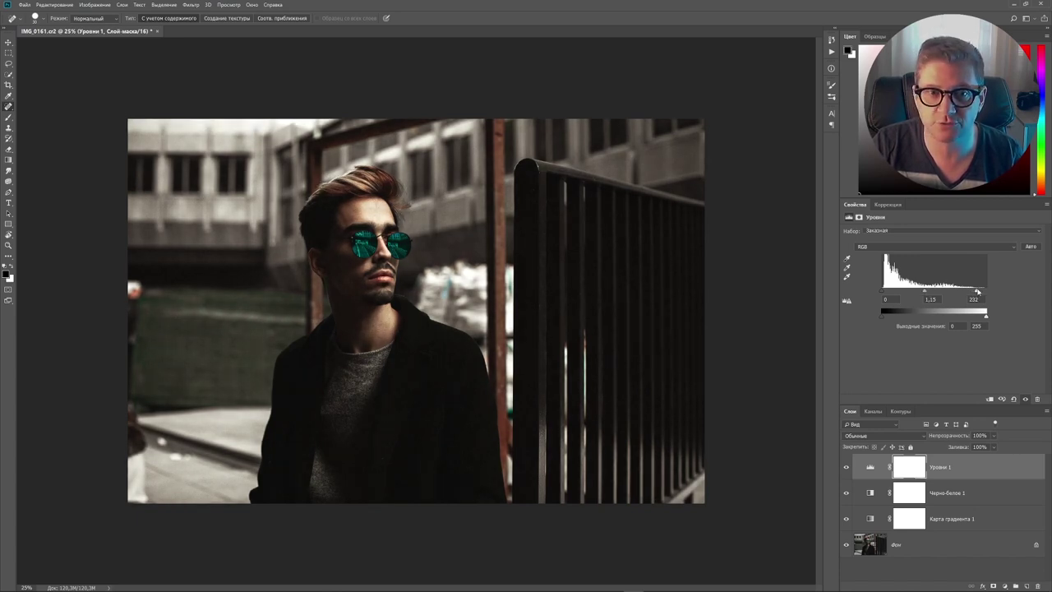
left_click_drag(883, 292, 853, 293)
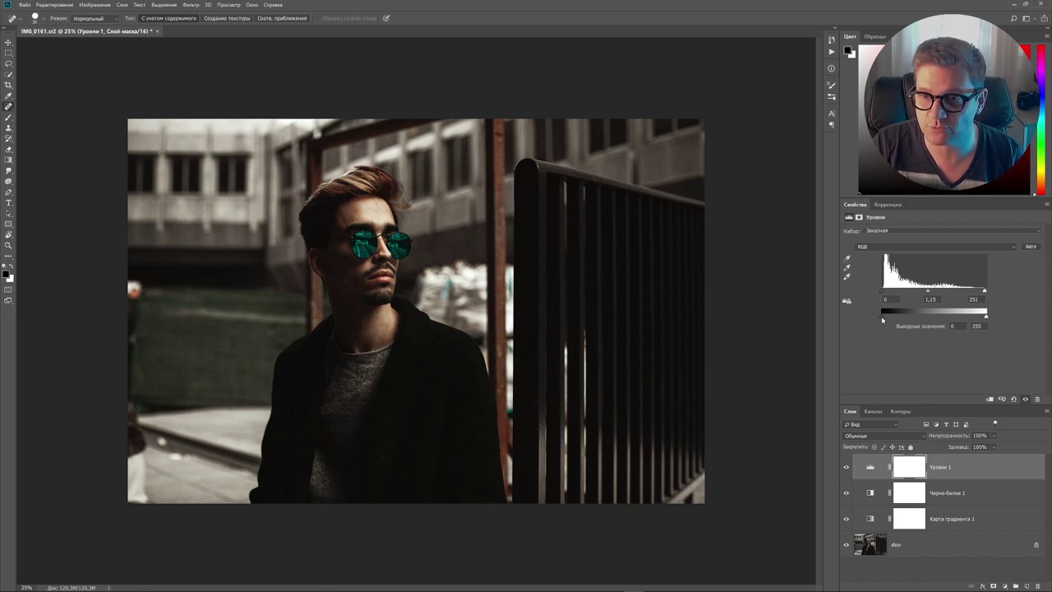
left_click_drag(882, 318, 886, 320)
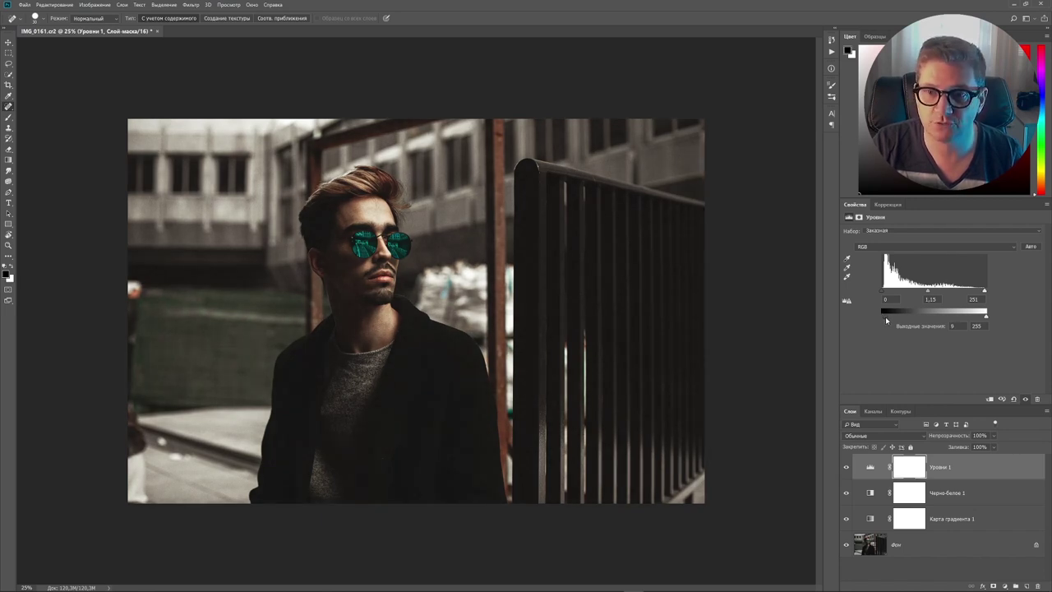
left_click_drag(884, 319, 885, 320)
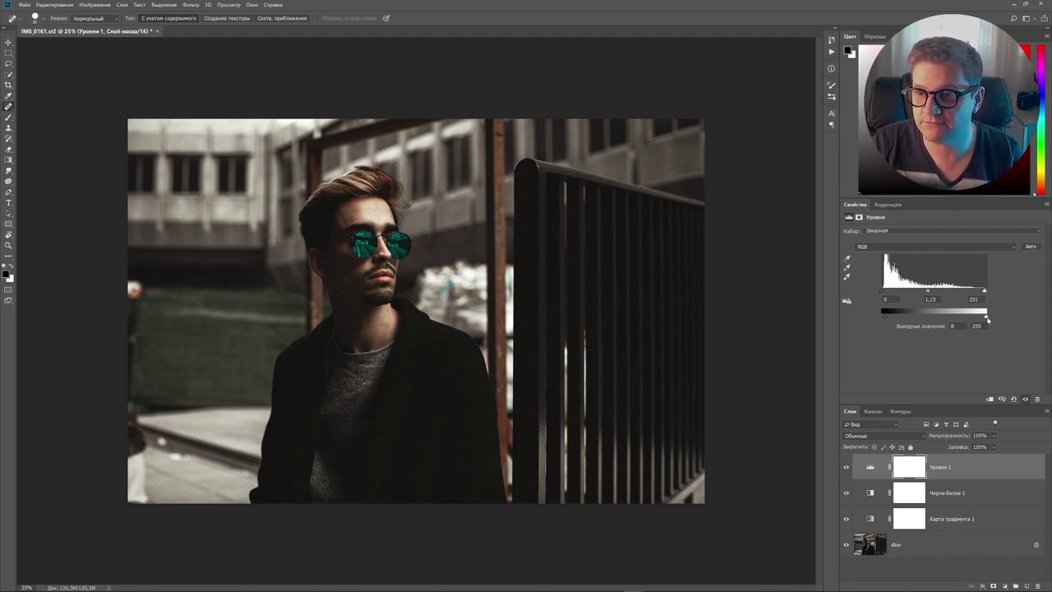
left_click_drag(987, 319, 986, 319)
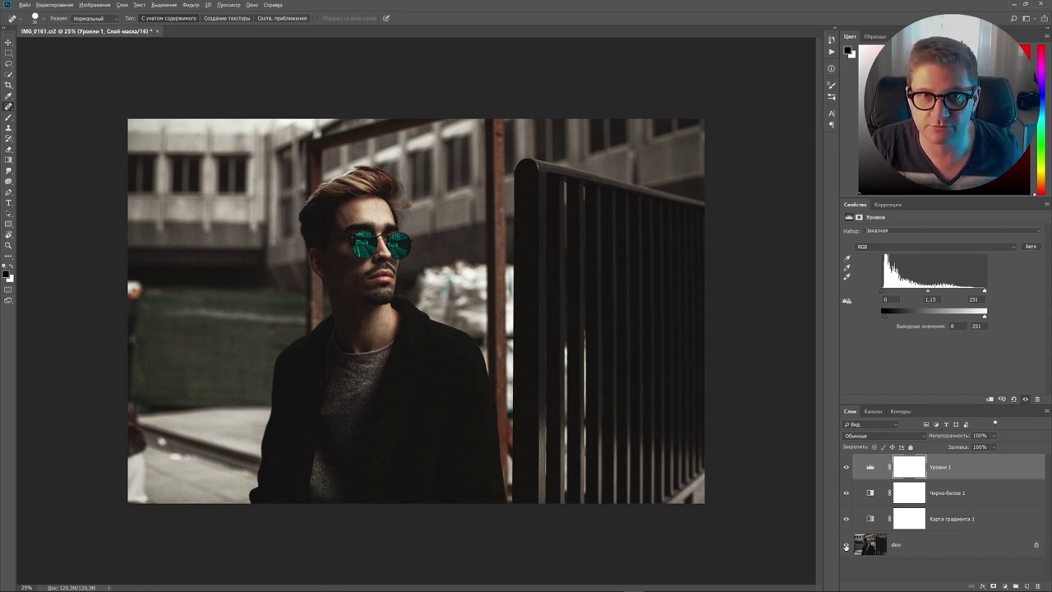
left_click(846, 545, "alt")
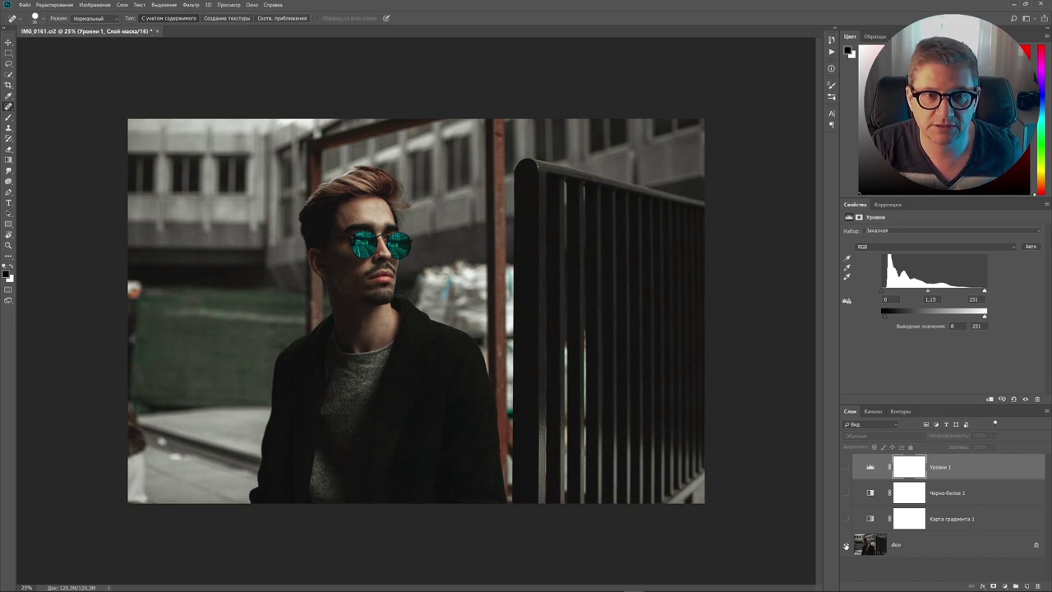
left_click(847, 546, "alt")
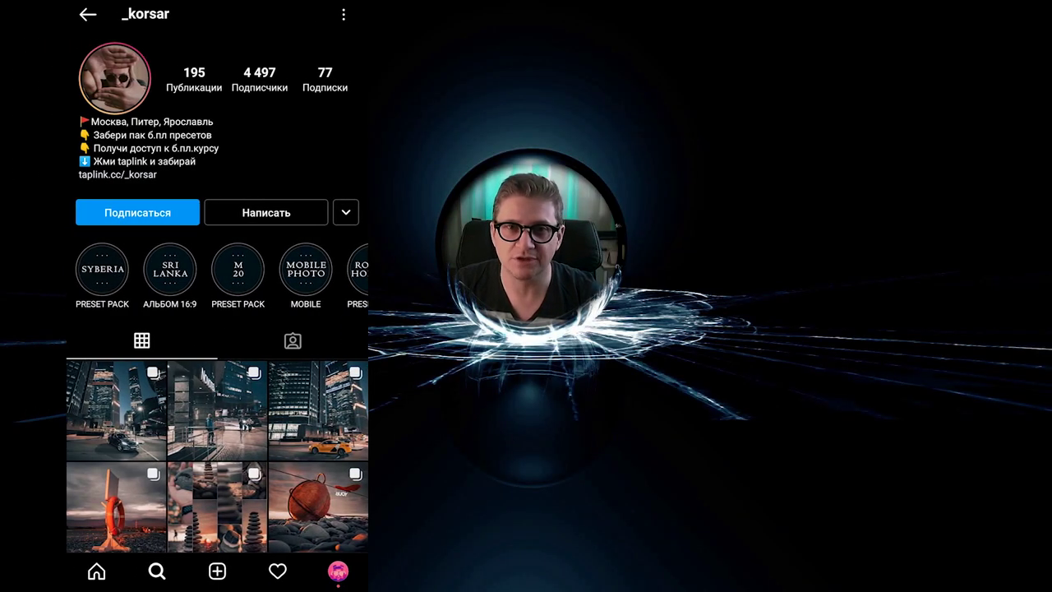
Follow the photographer's Instagram profile and open the free presets folder from its bio link page.
left_click(153, 208)
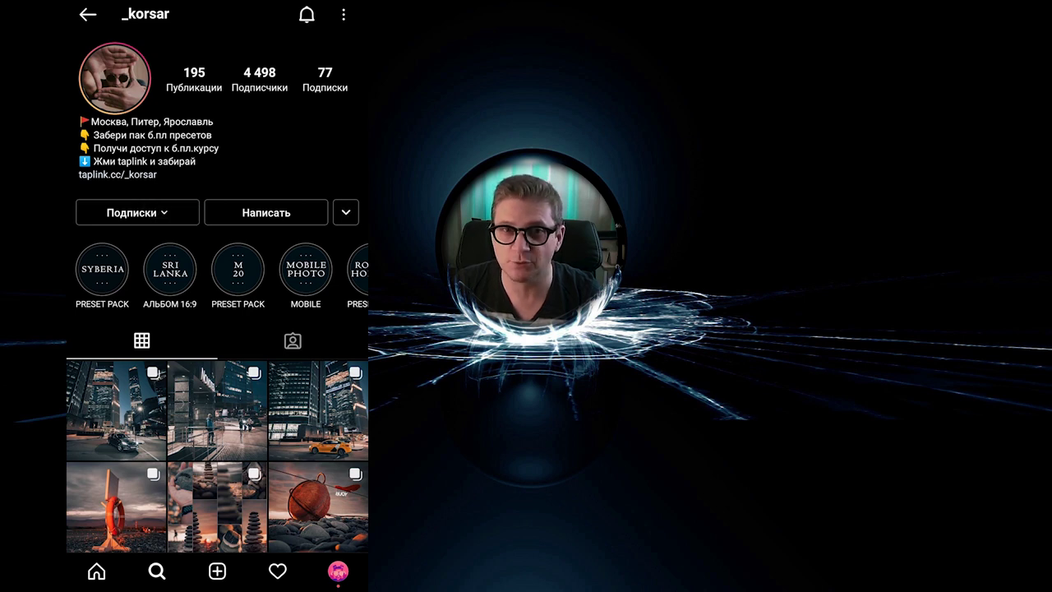
left_click(116, 174)
left_click_drag(266, 504, 269, 160)
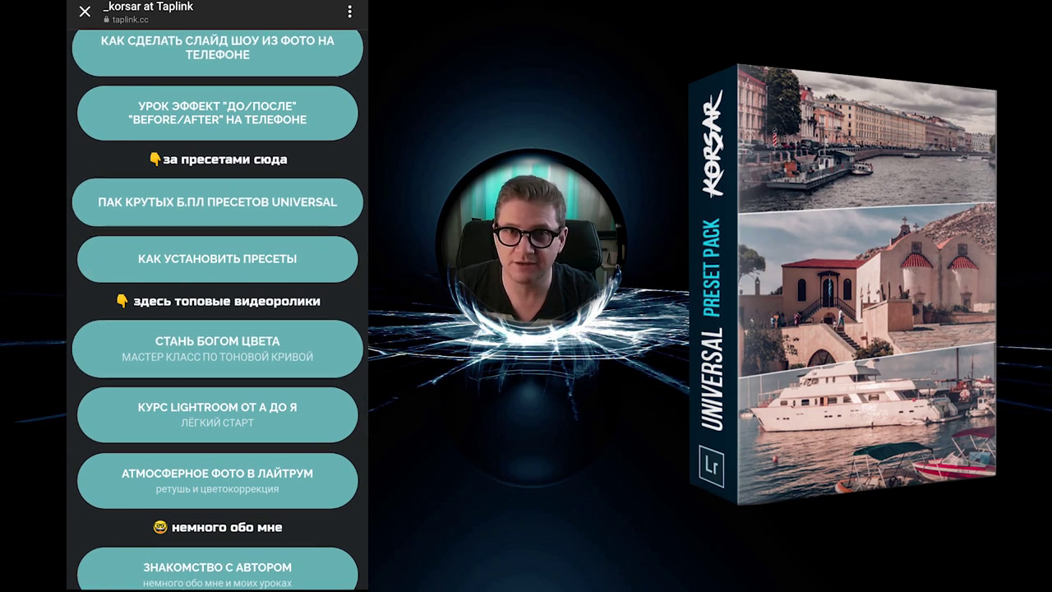
left_click(217, 201)
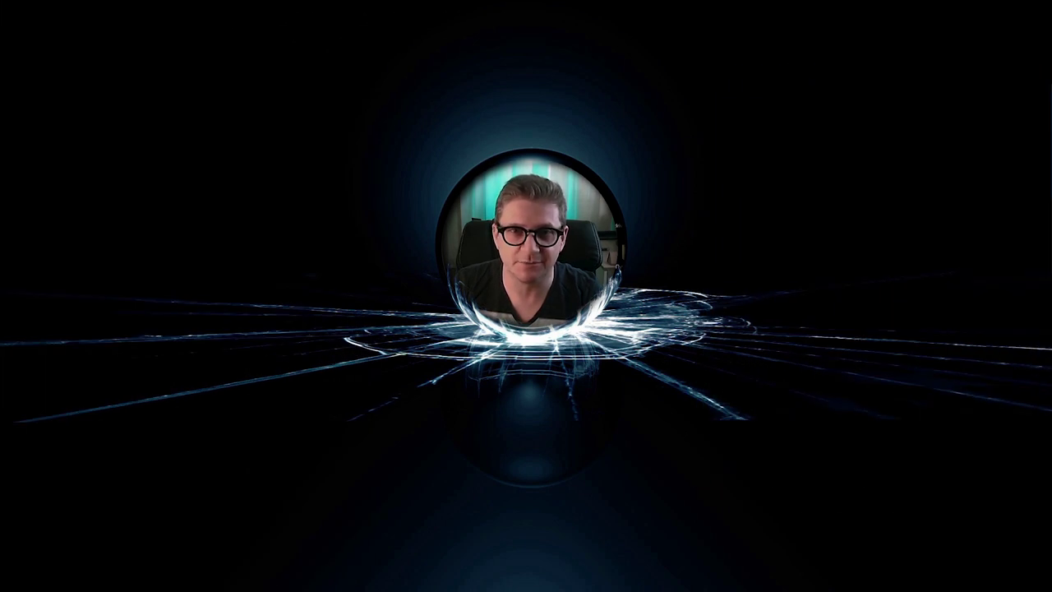